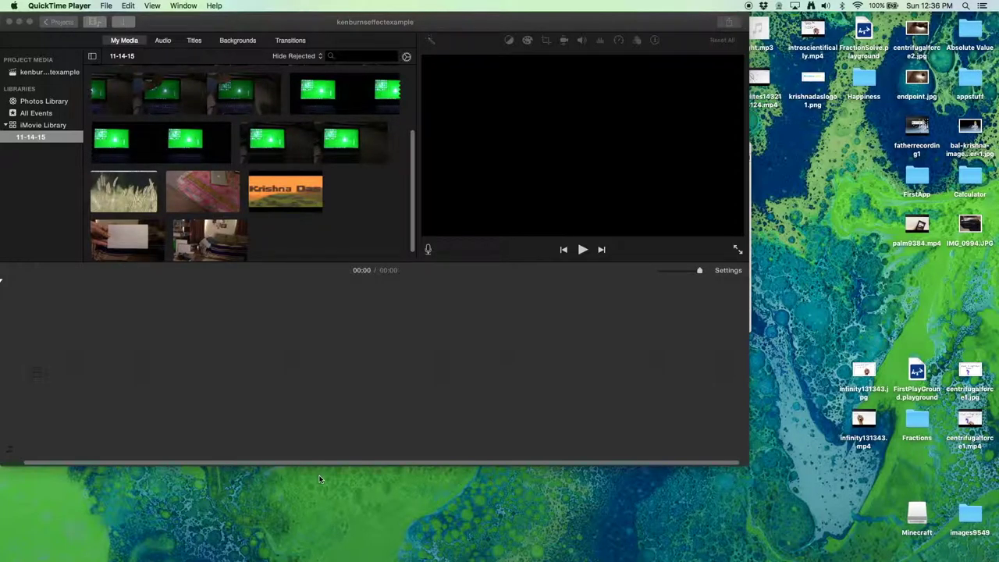
Step: Bring the kenburnseffectexample iMovie project to the front, in place of QuickTime Player
{"action": "left_click", "coordinate": [395, 377]}
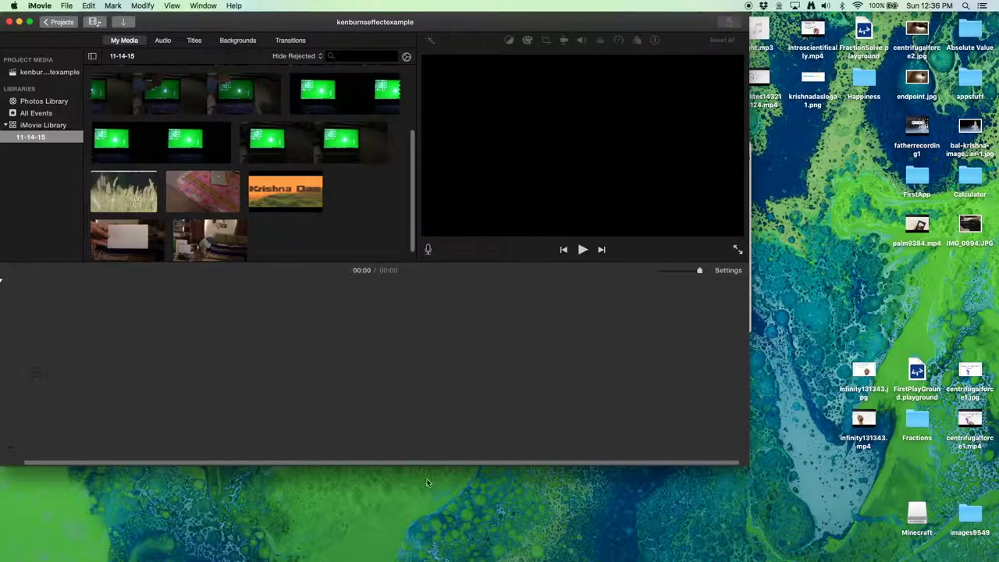
{"action": "mouse_move", "coordinate": [367, 556]}
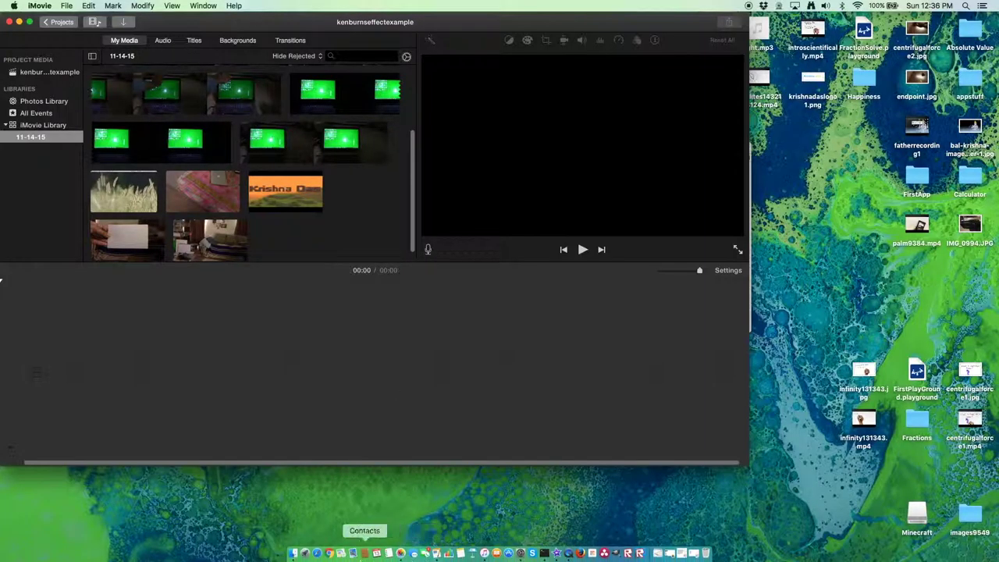
Step: Drag the Krishna Das image intro3093.jpg from Finder onto the iMovie timeline
{"action": "left_click", "coordinate": [293, 555]}
{"action": "left_click_drag", "start_coordinate": [498, 216], "coordinate": [101, 356]}
{"action": "left_click", "coordinate": [121, 343]}
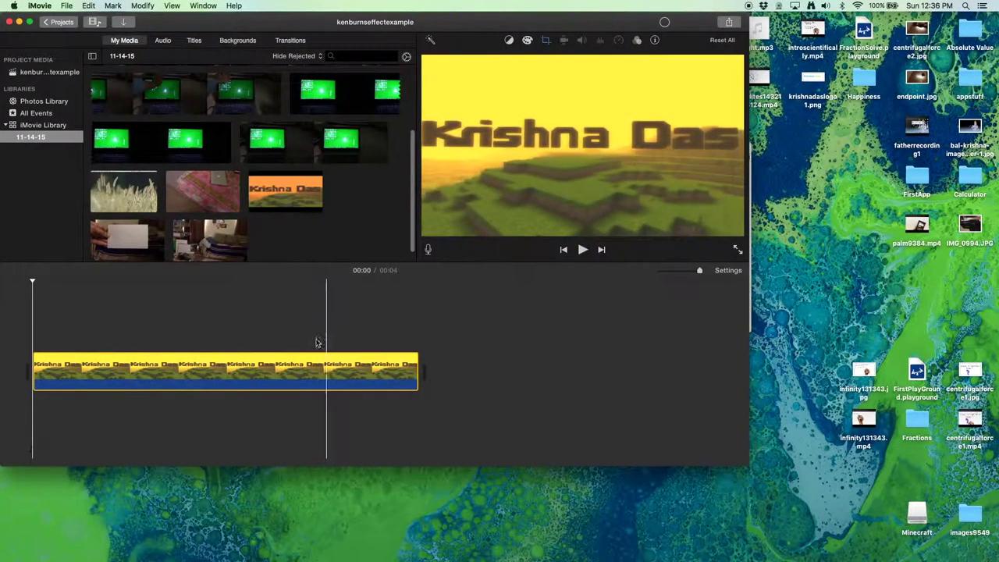
Step: Play the new 4-second image clip, then show its name and duration
{"action": "left_click", "coordinate": [583, 250]}
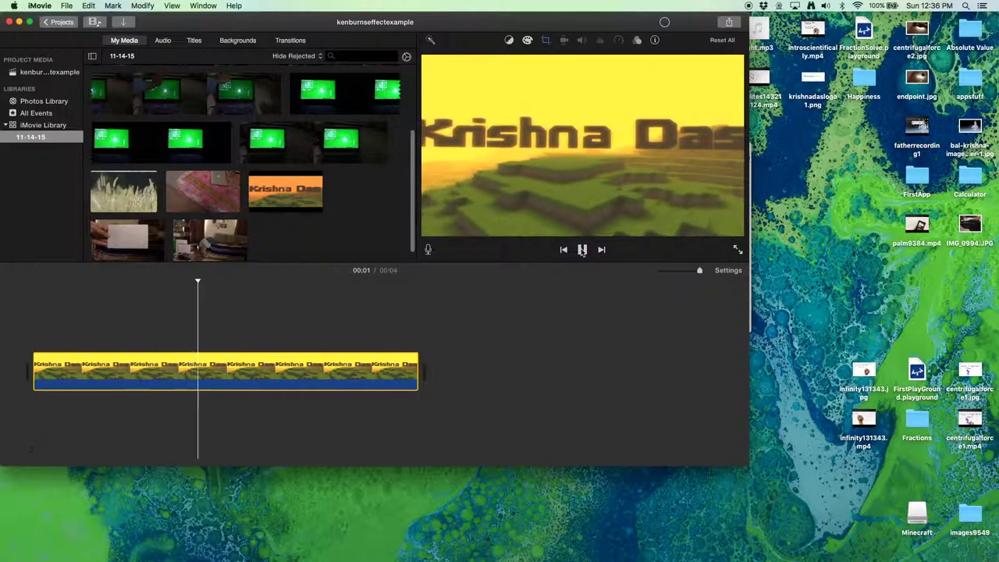
{"action": "left_click", "coordinate": [582, 249]}
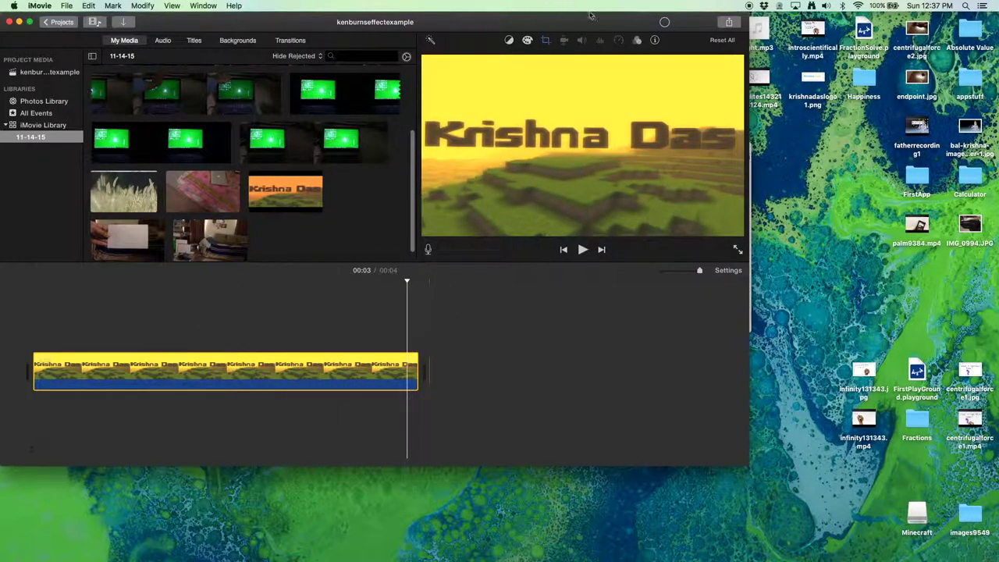
{"action": "left_click", "coordinate": [654, 40]}
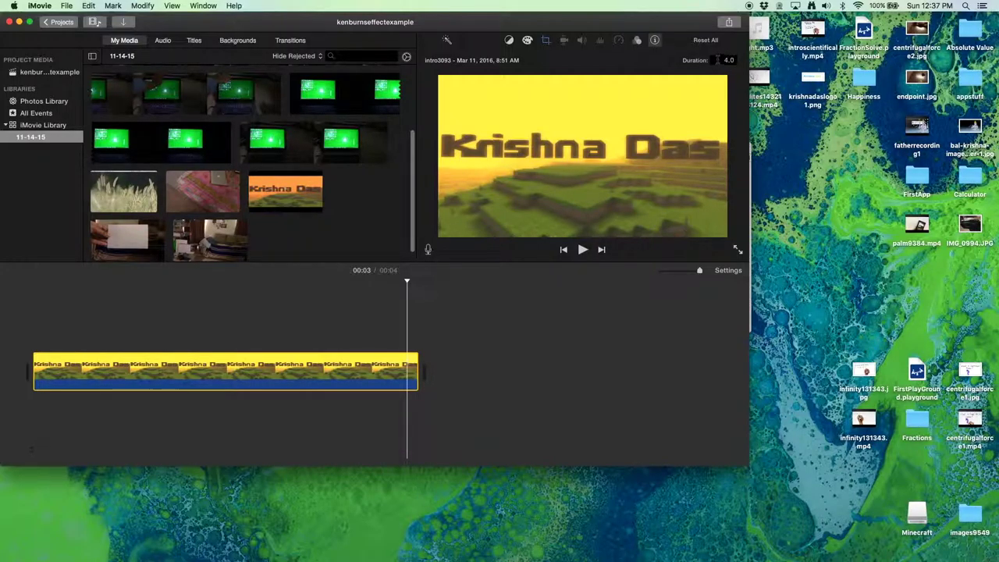
Step: View the intro3093 clip's Ken Burns Start/End framing, then bring up its colour balance options
{"action": "left_click", "coordinate": [545, 40]}
{"action": "left_click", "coordinate": [164, 371]}
{"action": "left_click", "coordinate": [546, 40]}
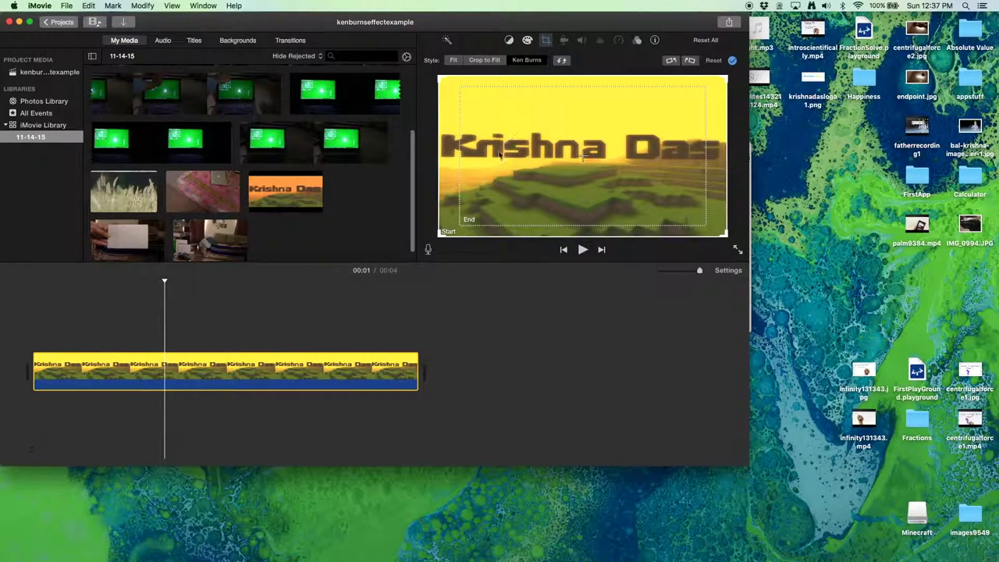
{"action": "left_click", "coordinate": [508, 40]}
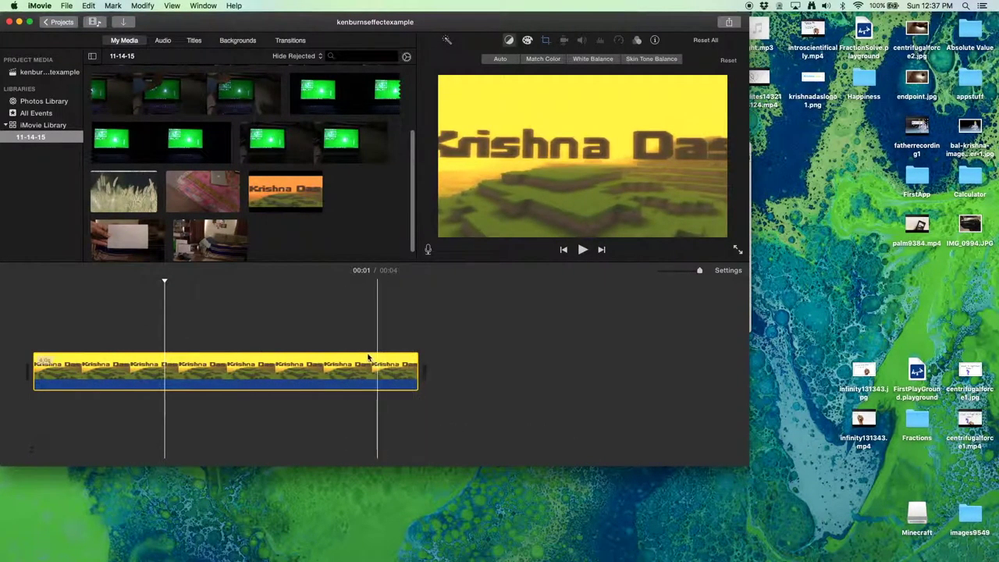
{"action": "left_click", "coordinate": [336, 343]}
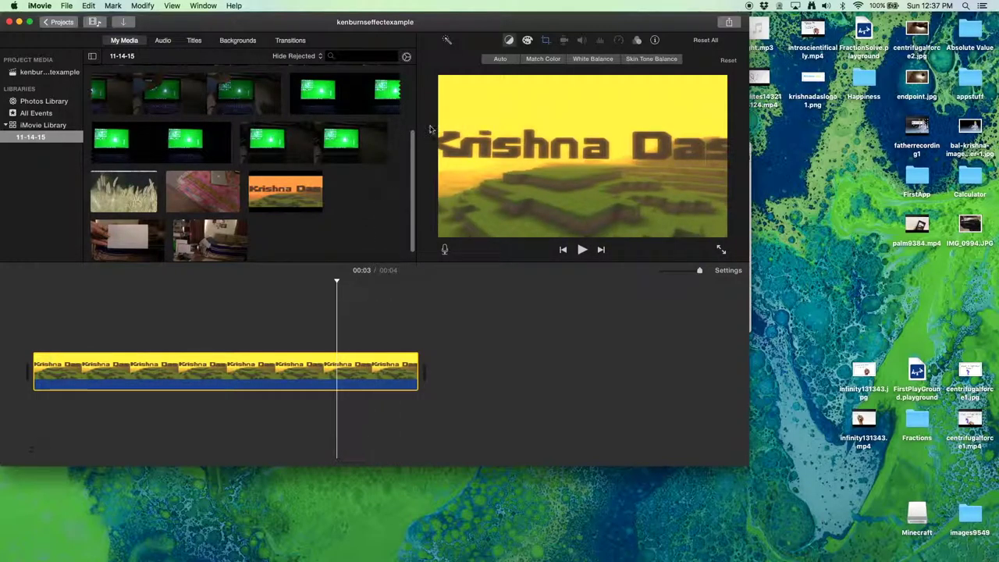
Step: Open the Krishna Das clip's Ken Burns framing at the one-second mark and select the End rectangle
{"action": "left_click", "coordinate": [545, 40]}
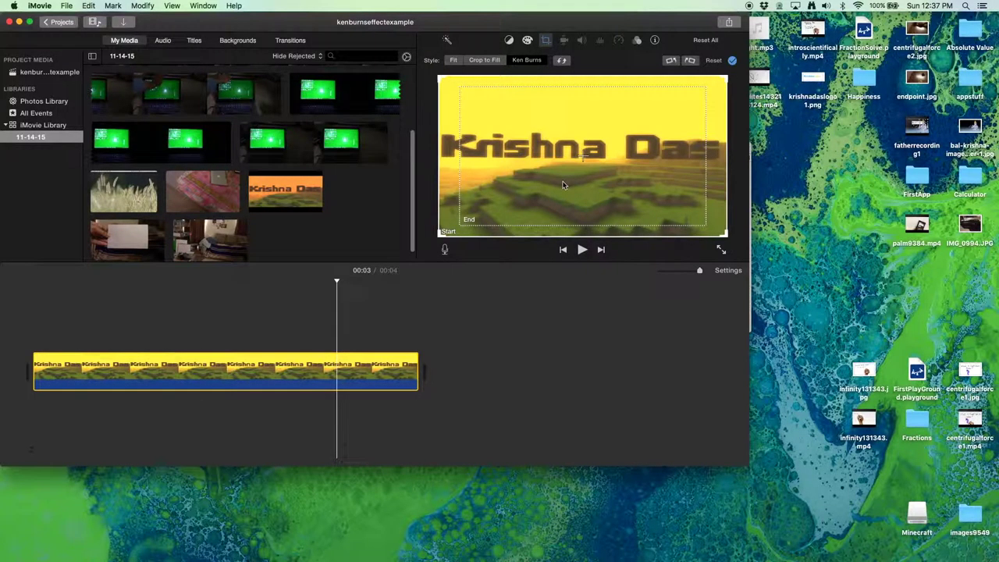
{"action": "left_click", "coordinate": [530, 113]}
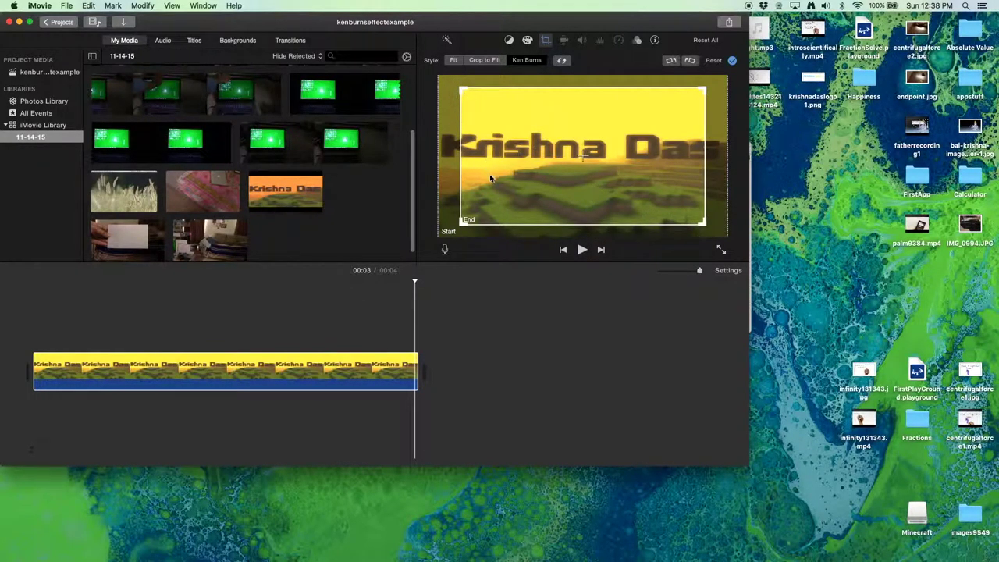
{"action": "left_click", "coordinate": [338, 364]}
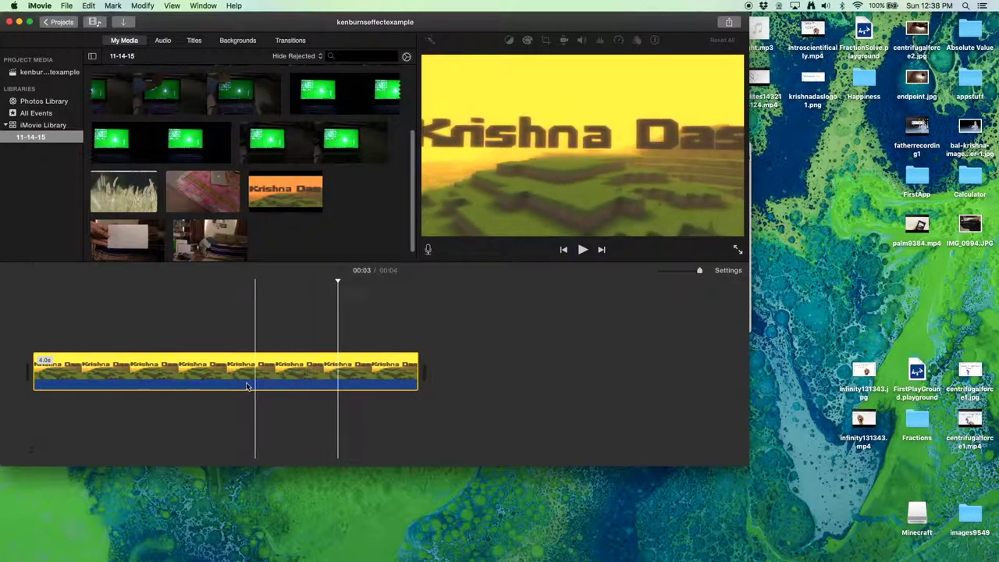
{"action": "left_click", "coordinate": [211, 360]}
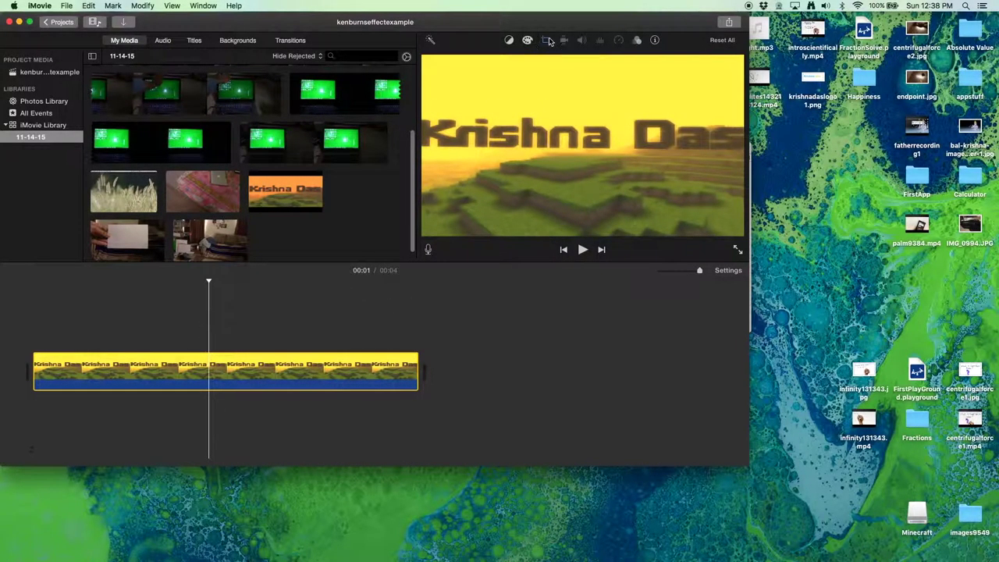
{"action": "left_click", "coordinate": [548, 40]}
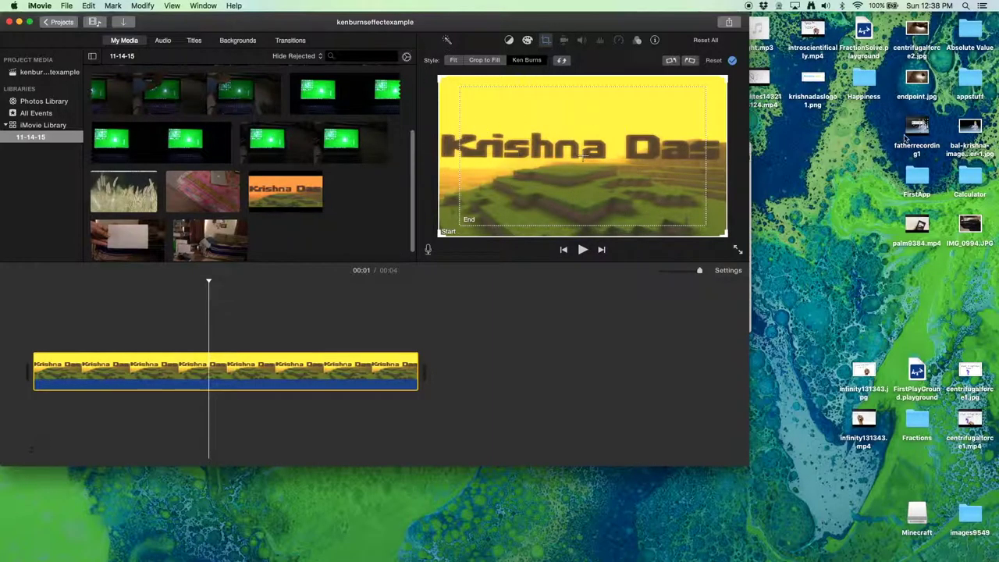
{"action": "left_click", "coordinate": [669, 209]}
Step: Move and shrink the Ken Burns End frame so it closes in on the word Krishna
{"action": "left_click_drag", "start_coordinate": [668, 200], "coordinate": [629, 197]}
{"action": "left_click_drag", "start_coordinate": [684, 84], "coordinate": [607, 130]}
{"action": "left_click_drag", "start_coordinate": [605, 220], "coordinate": [627, 201]}
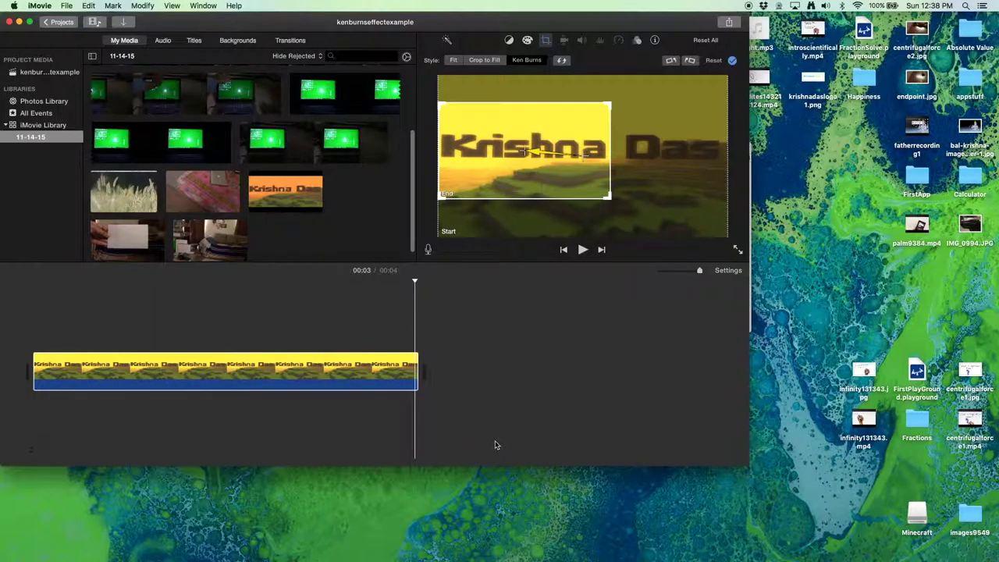
Step: Return to the project start and preview the new pan and zoom
{"action": "left_click", "coordinate": [319, 326]}
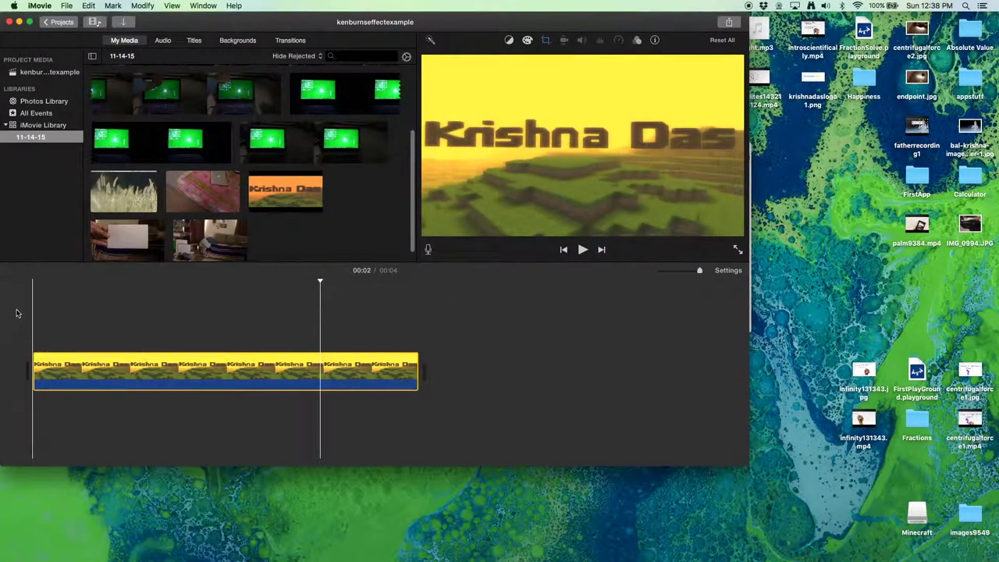
{"action": "left_click", "coordinate": [18, 310]}
{"action": "left_click", "coordinate": [582, 250]}
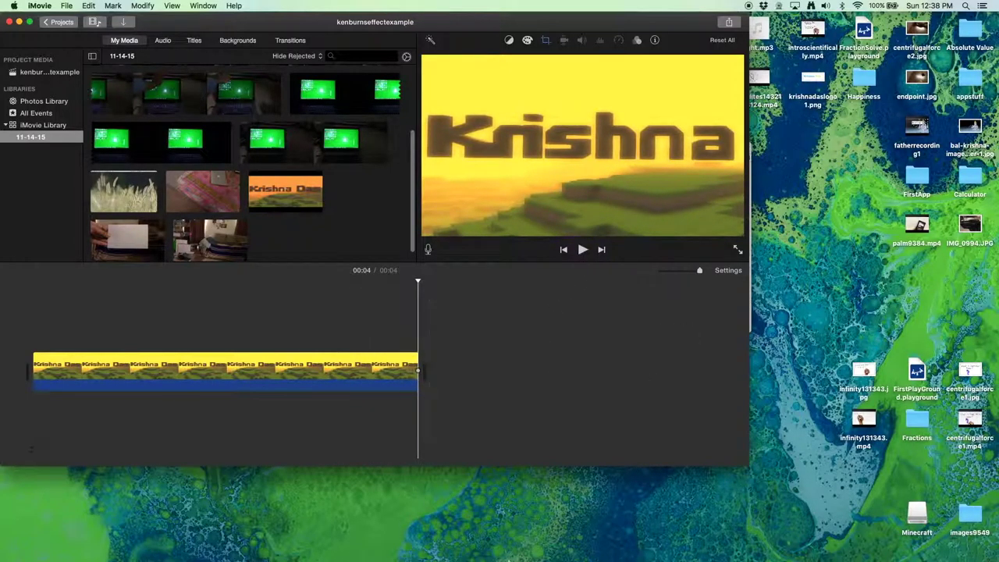
Step: Search a new Finder window for the footage files
{"action": "mouse_move", "coordinate": [317, 553]}
{"action": "left_click", "coordinate": [293, 552]}
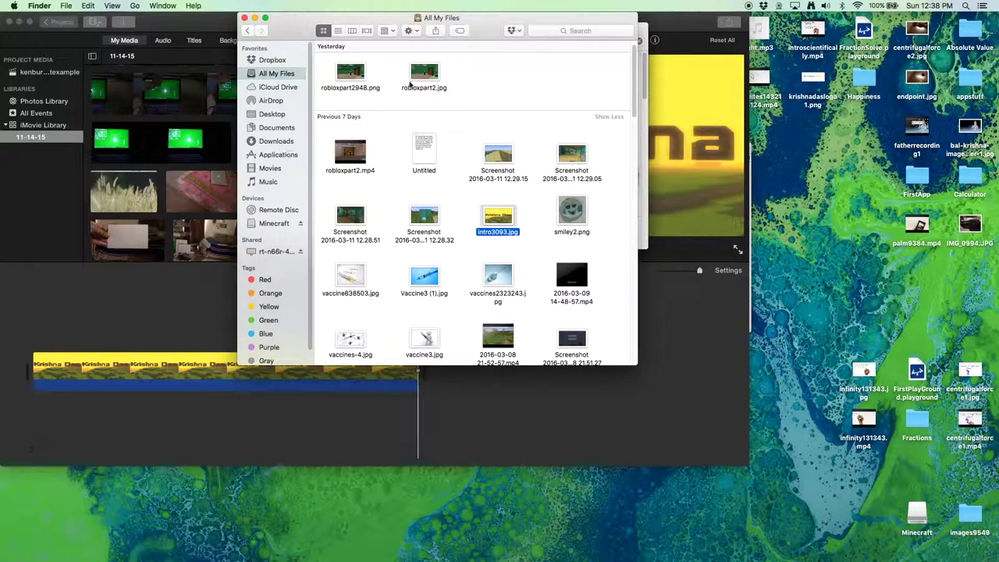
{"action": "left_click", "coordinate": [562, 31]}
{"action": "type", "text": "ifoota"}
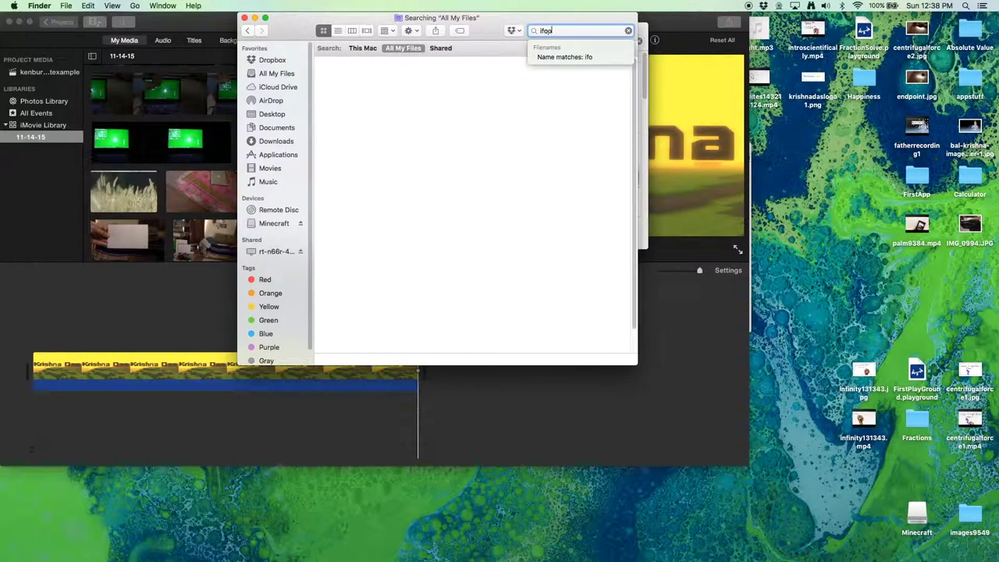
{"action": "key", "text": "BackSpace"}
{"action": "key", "text": "BackSpace"}
{"action": "key", "text": "BackSpace"}
{"action": "type", "text": "footage"}
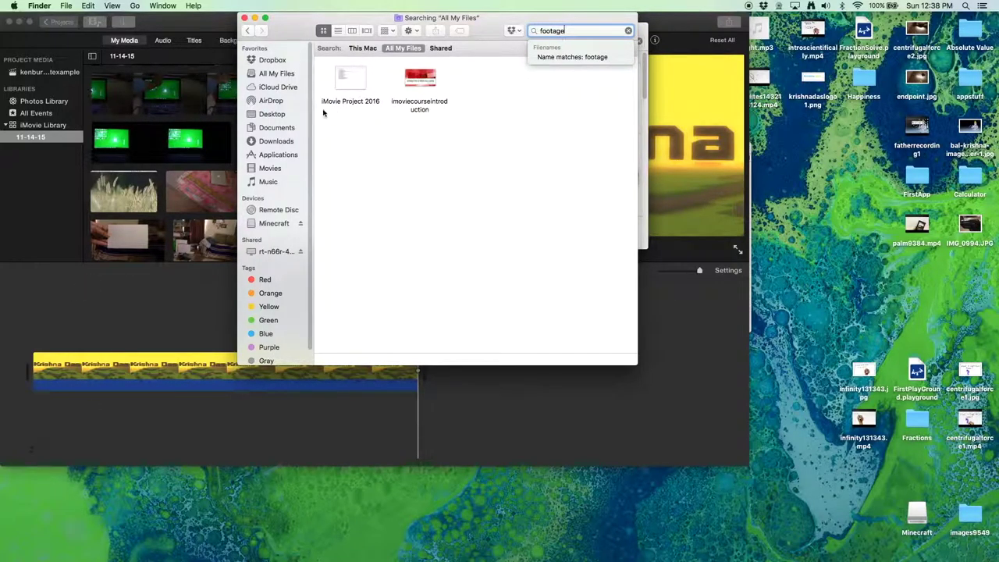
Step: From Documents > footage49030, drag thisistestthisistest onto the timeline after the title clip
{"action": "left_click", "coordinate": [281, 131]}
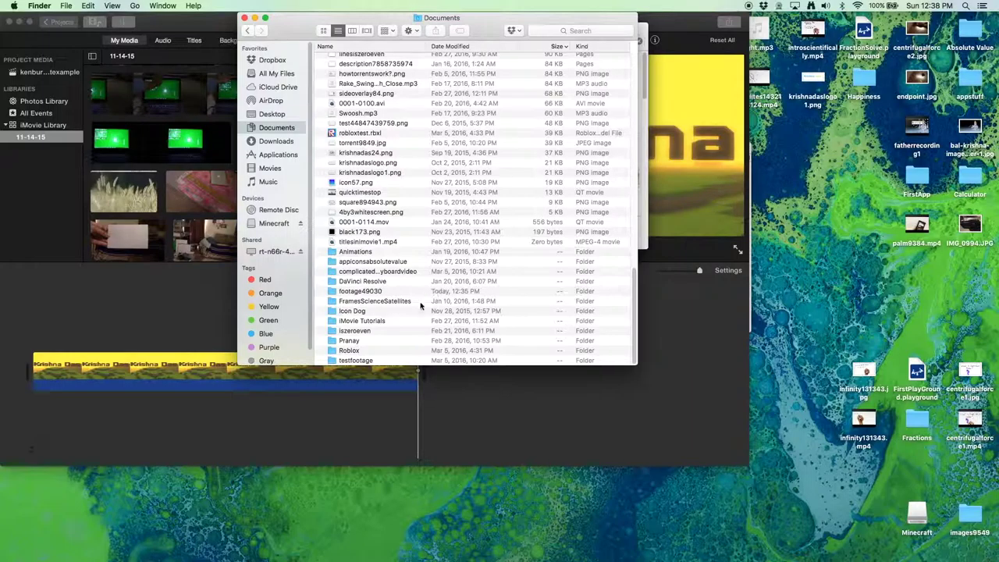
{"action": "double_click", "coordinate": [381, 293]}
{"action": "left_click", "coordinate": [440, 79]}
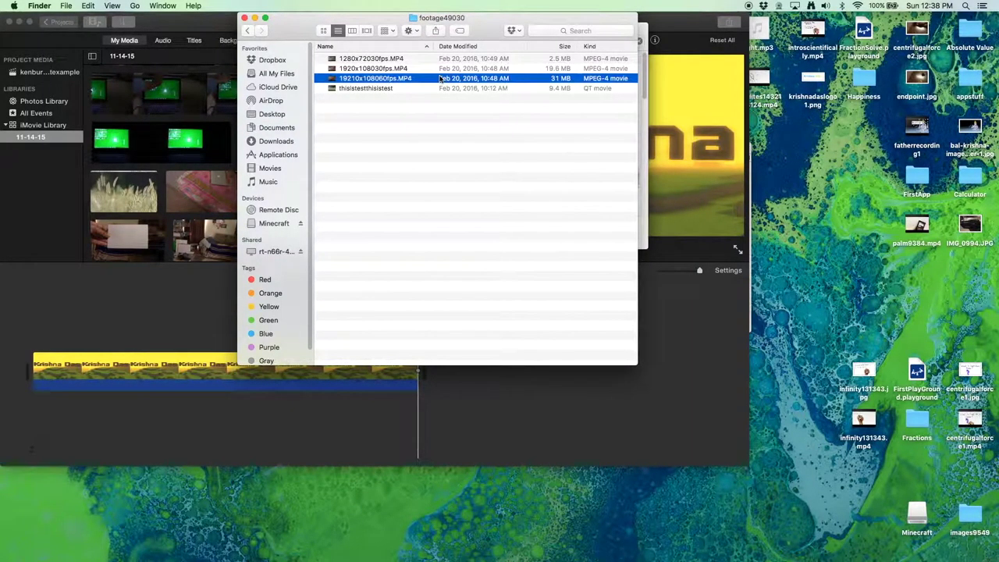
{"action": "left_click_drag", "start_coordinate": [445, 89], "coordinate": [523, 381]}
Step: Apply Ken Burns to the grass clip and shrink its Start frame into a close-up
{"action": "left_click", "coordinate": [539, 373]}
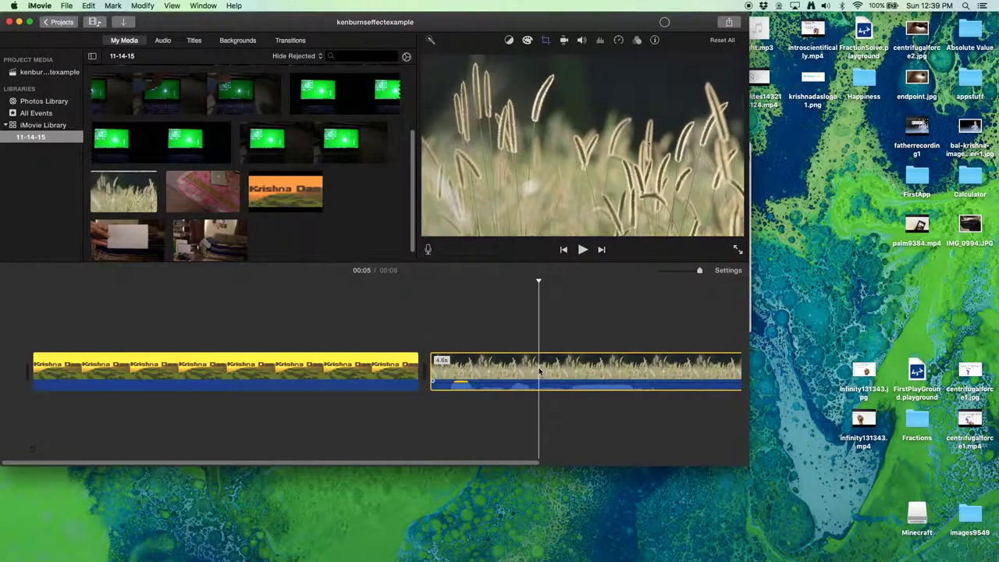
{"action": "left_click", "coordinate": [598, 366]}
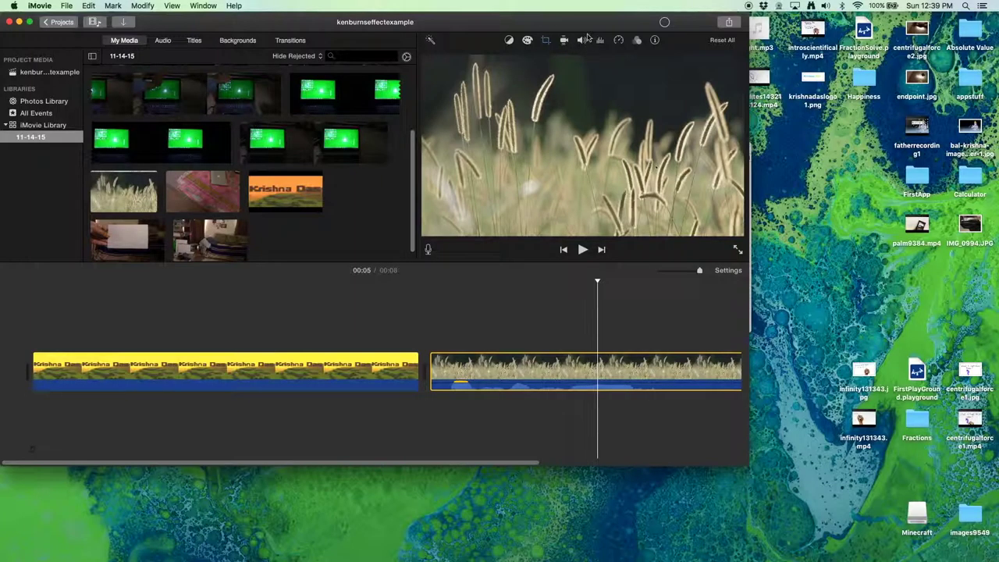
{"action": "left_click", "coordinate": [508, 374]}
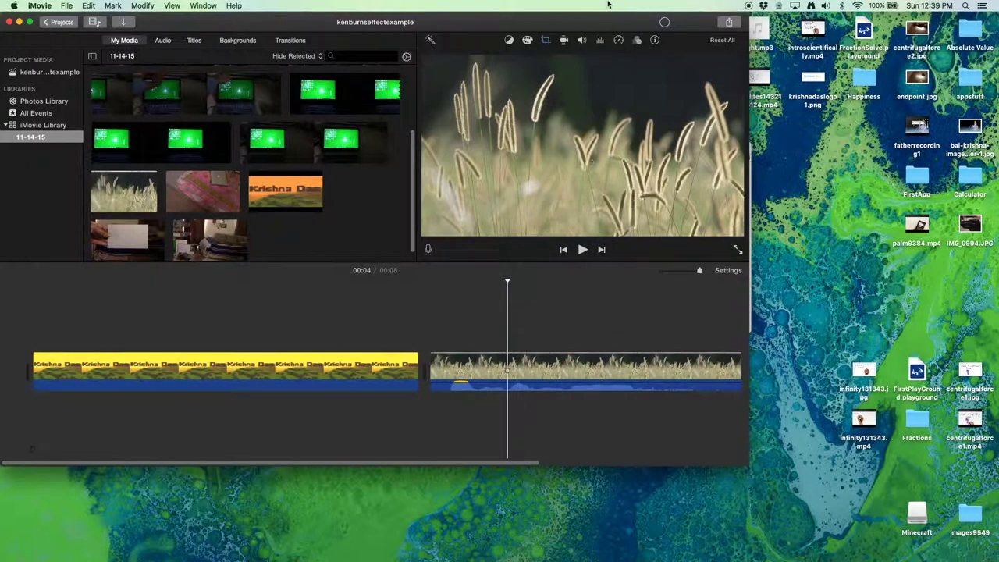
{"action": "left_click", "coordinate": [545, 40]}
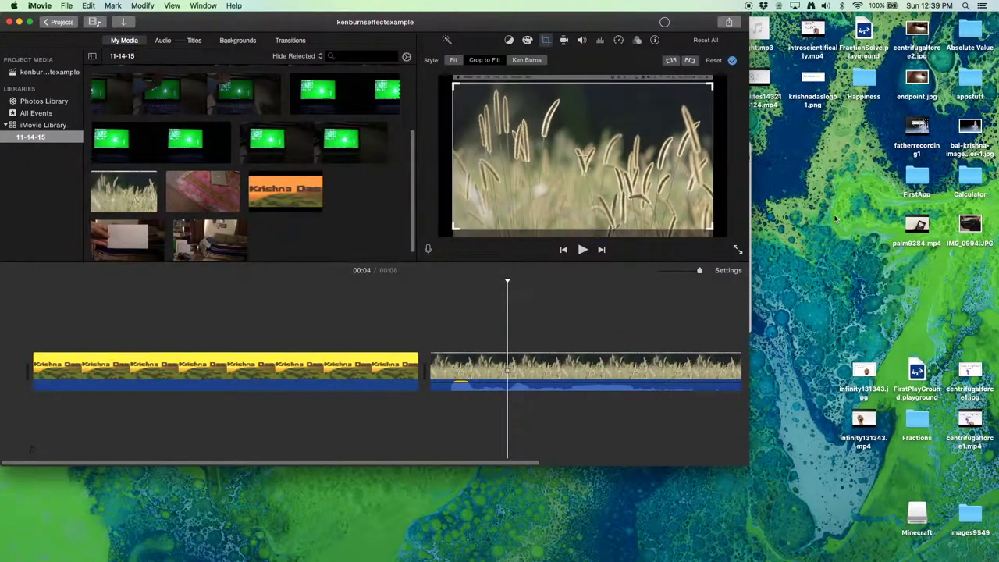
{"action": "left_click", "coordinate": [532, 62]}
{"action": "left_click_drag", "start_coordinate": [591, 153], "coordinate": [590, 170]}
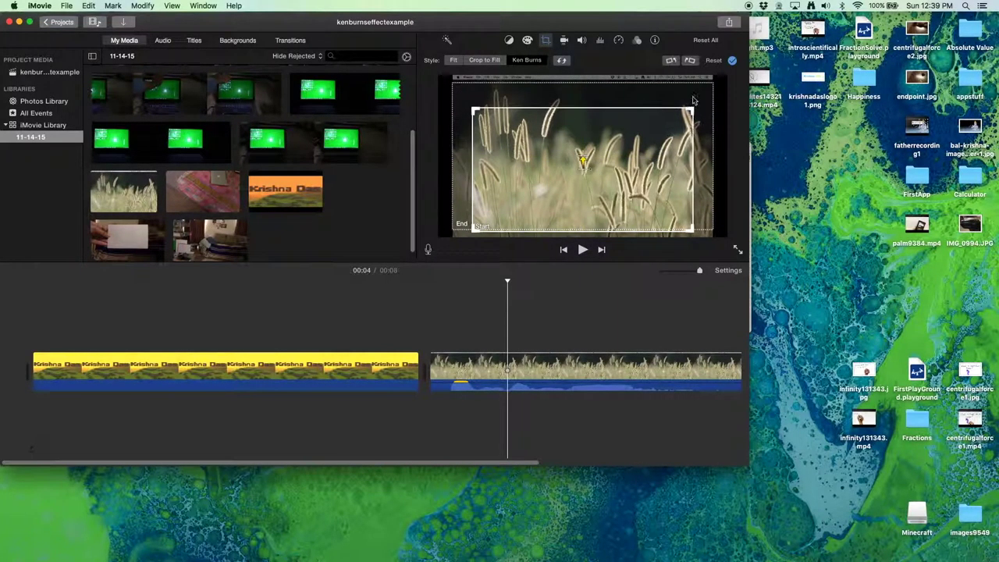
{"action": "left_click_drag", "start_coordinate": [691, 109], "coordinate": [603, 159]}
{"action": "left_click_drag", "start_coordinate": [505, 208], "coordinate": [546, 181]}
Step: Preview the motion, then swap Start and End so it zooms from full frame into the close-up
{"action": "left_click", "coordinate": [539, 337]}
{"action": "left_click", "coordinate": [459, 336]}
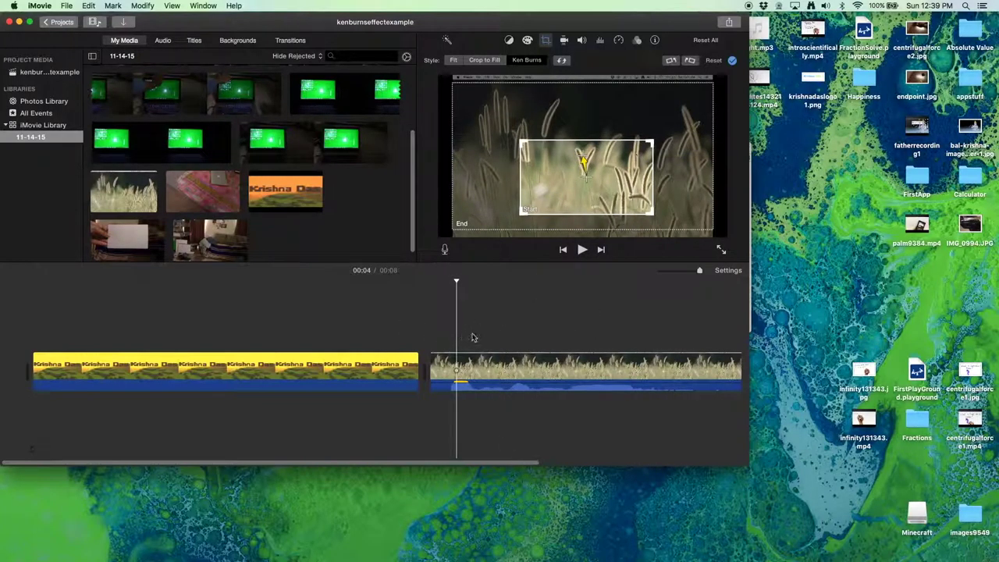
{"action": "left_click", "coordinate": [583, 250]}
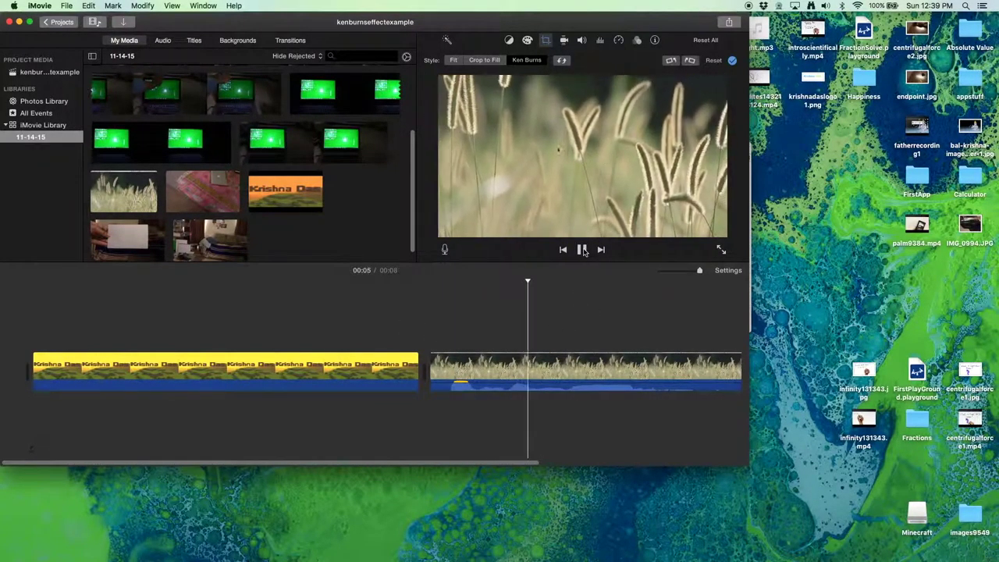
{"action": "left_click", "coordinate": [582, 250]}
{"action": "left_click", "coordinate": [576, 372]}
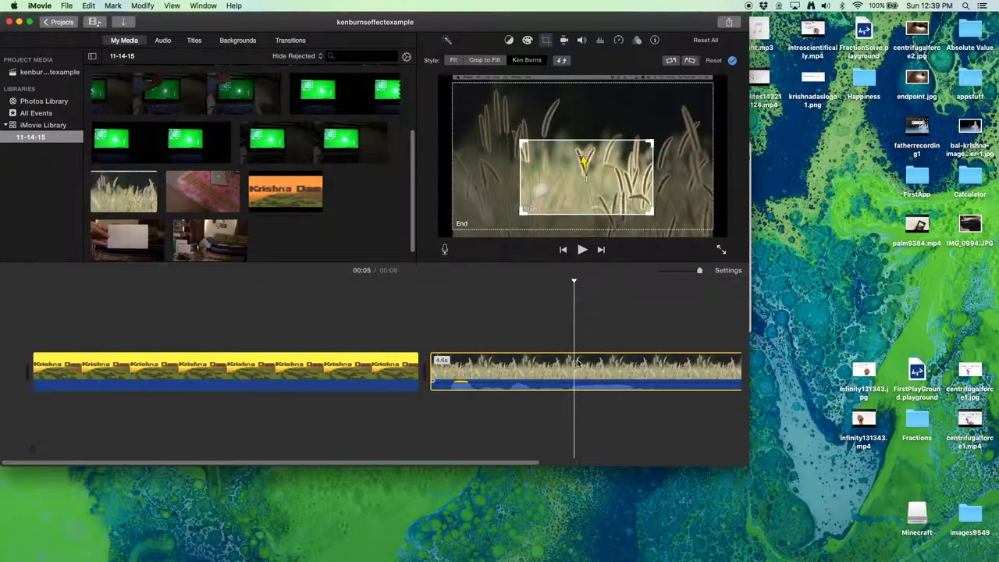
{"action": "left_click", "coordinate": [562, 60]}
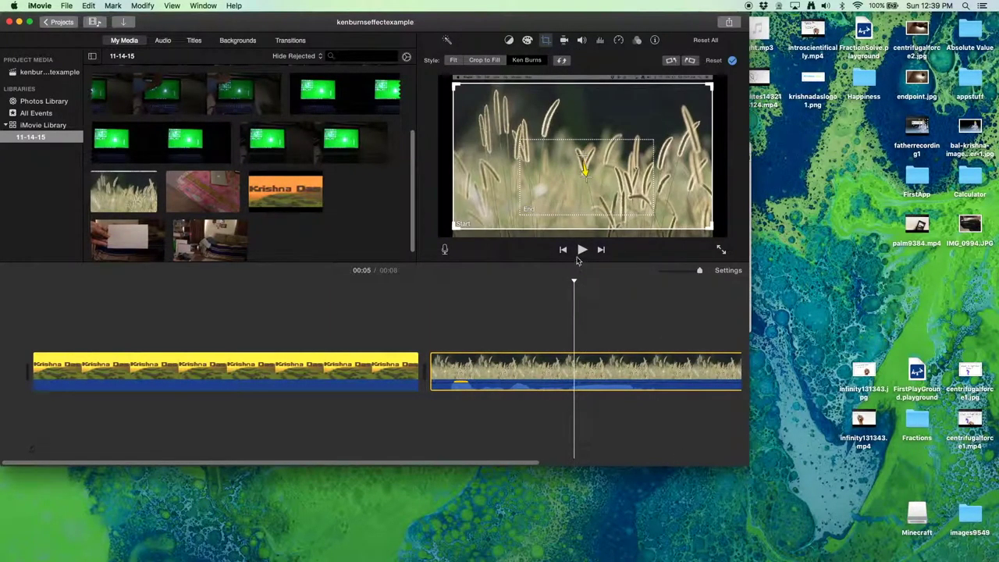
{"action": "left_click", "coordinate": [583, 249]}
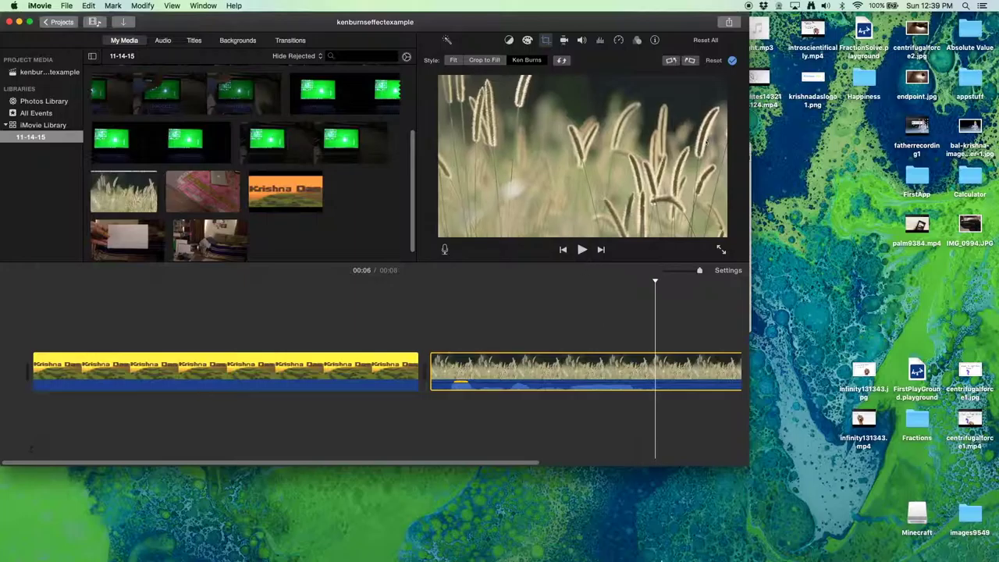
Step: Split the grass clip in two at the playhead with Cmd+B
{"action": "left_click", "coordinate": [598, 435]}
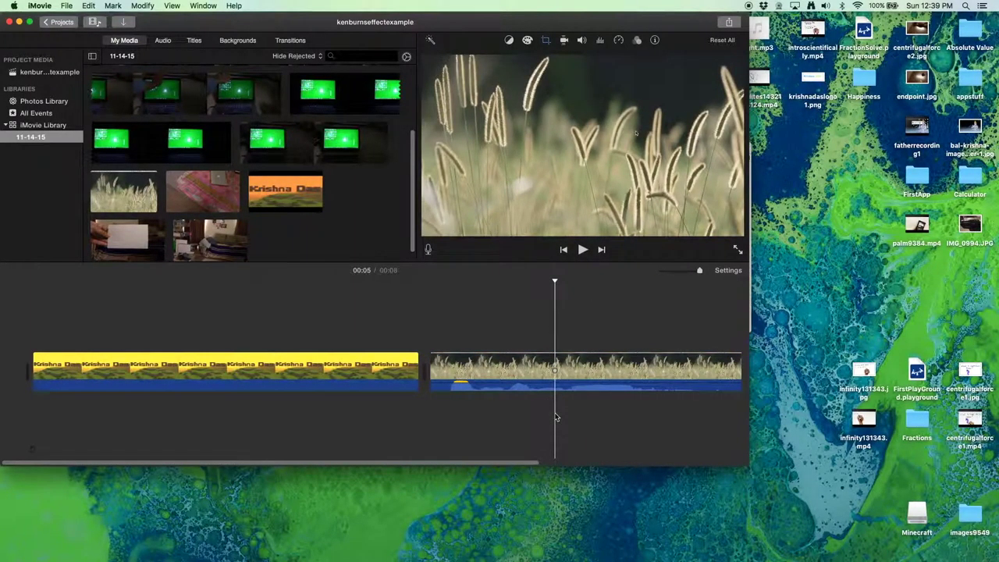
{"action": "left_click", "coordinate": [555, 361]}
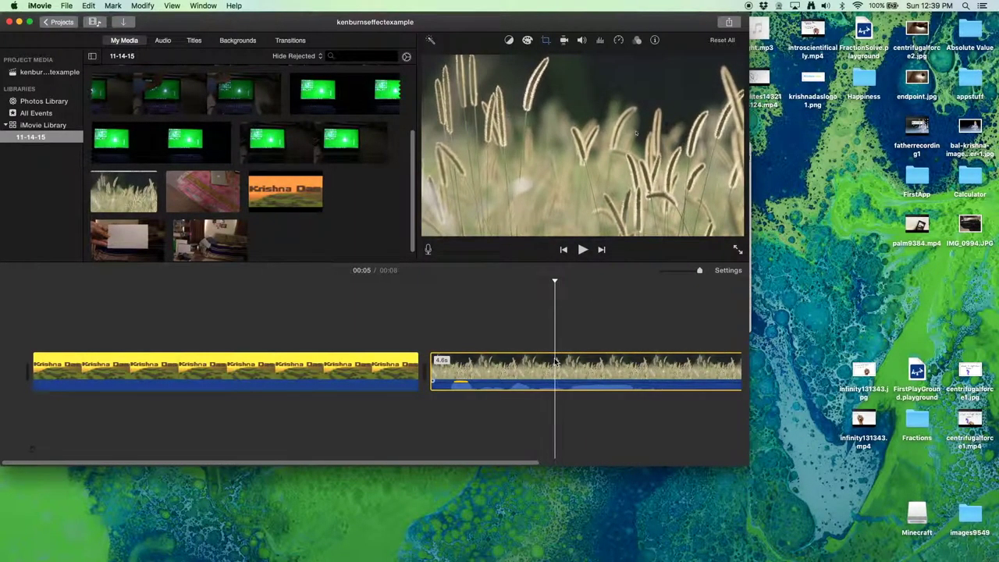
{"action": "key", "text": "super+b"}
{"action": "left_click", "coordinate": [605, 367]}
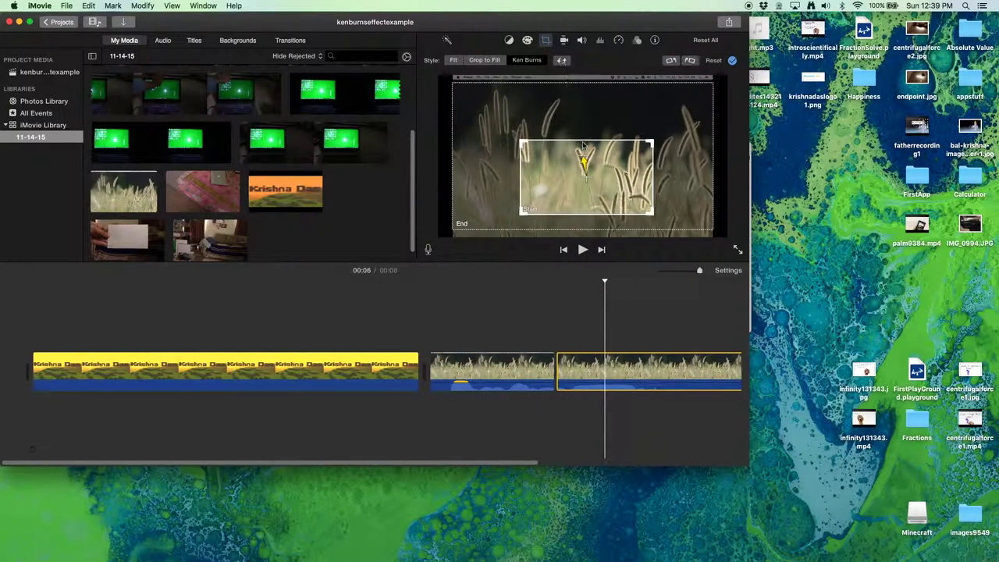
Step: Play the two grass pieces from 00:04, then undo the split with Cmd+Z
{"action": "left_click", "coordinate": [488, 315]}
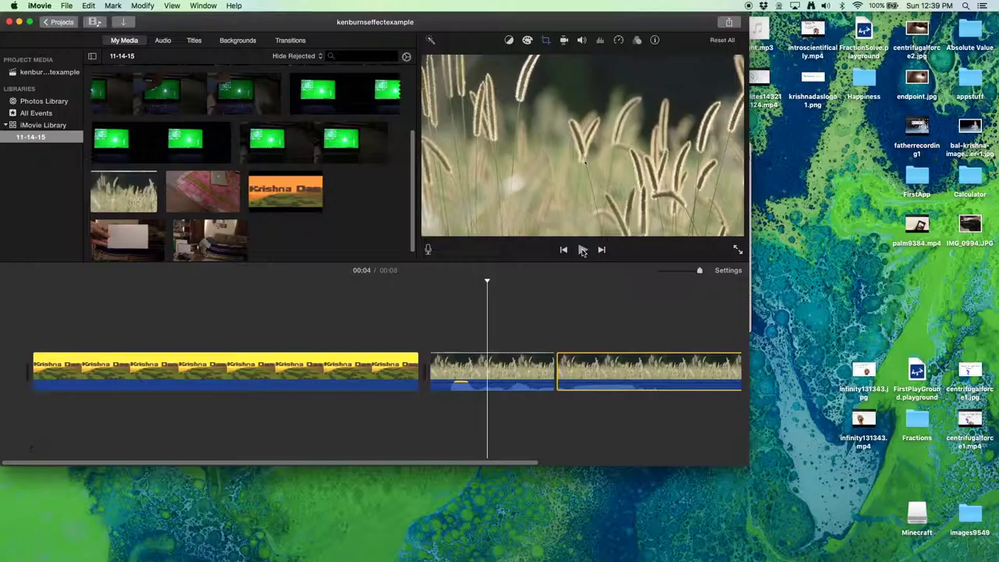
{"action": "left_click", "coordinate": [582, 249]}
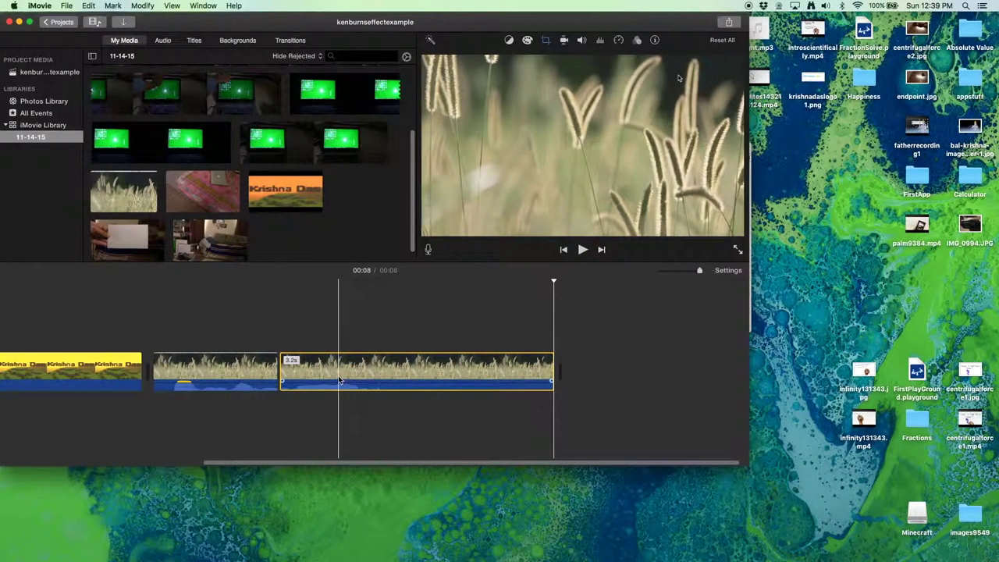
{"action": "left_click", "coordinate": [307, 381]}
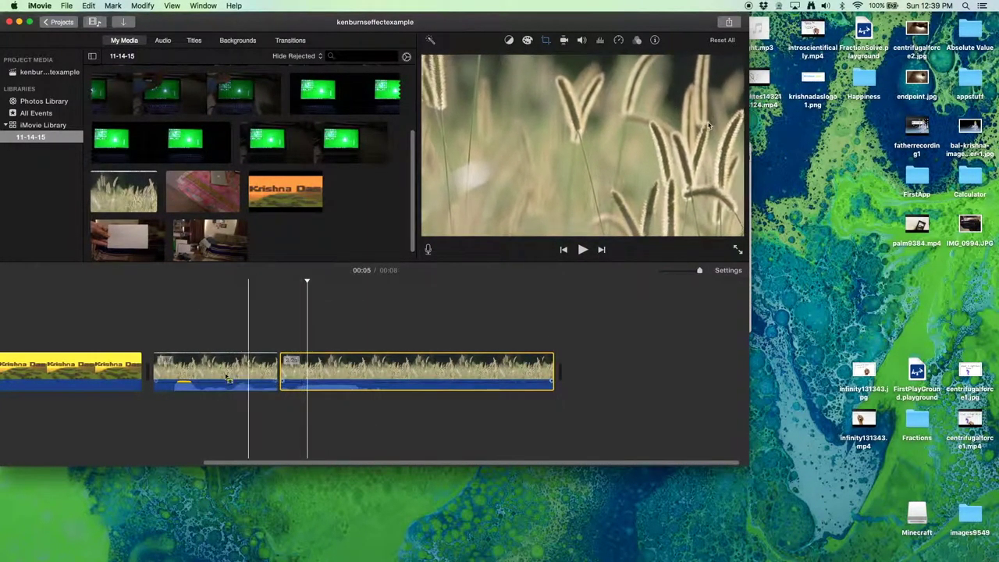
{"action": "left_click", "coordinate": [175, 374]}
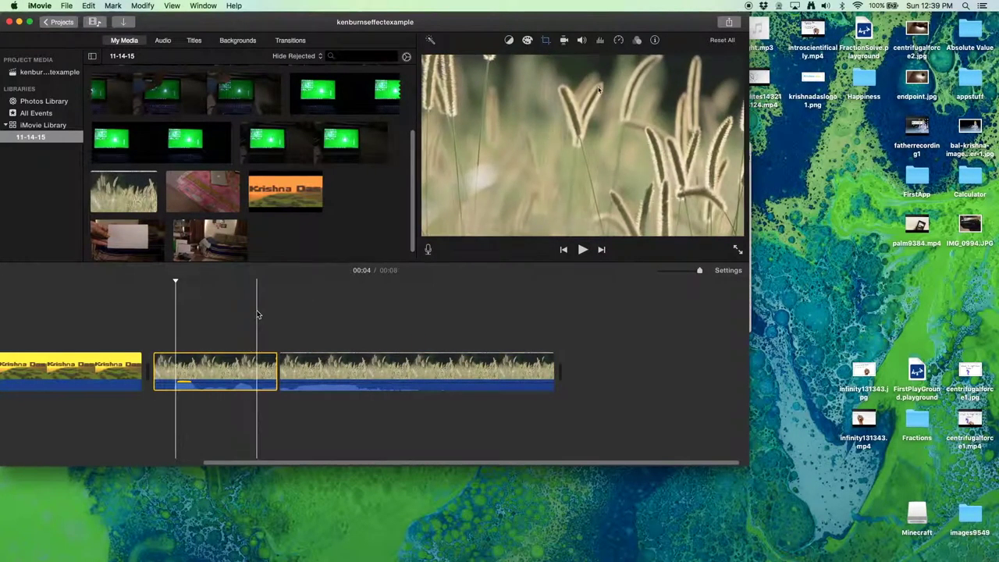
{"action": "key", "text": "super+z"}
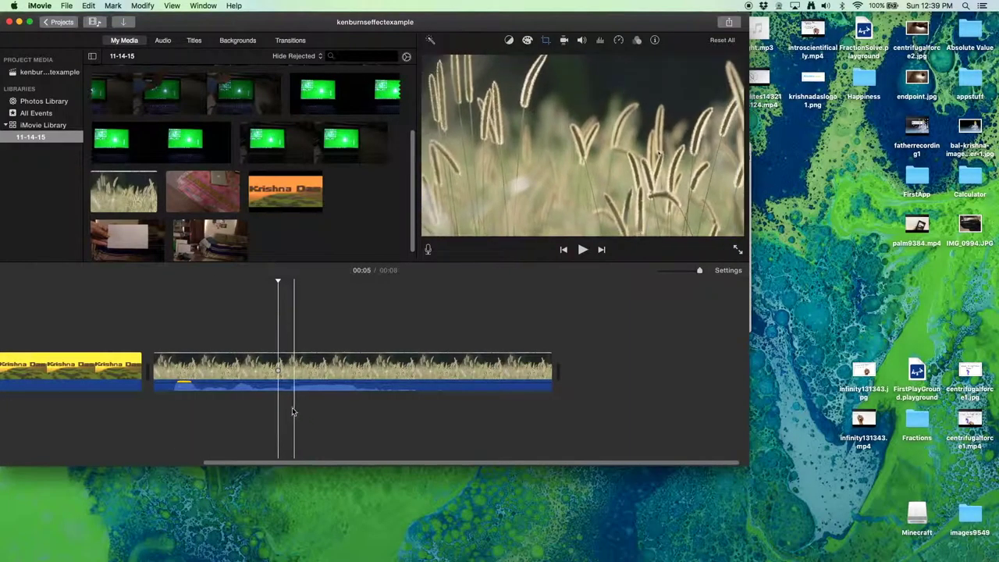
Step: Set the rejoined grass clip's cropping to plain Fit
{"action": "left_click", "coordinate": [368, 365]}
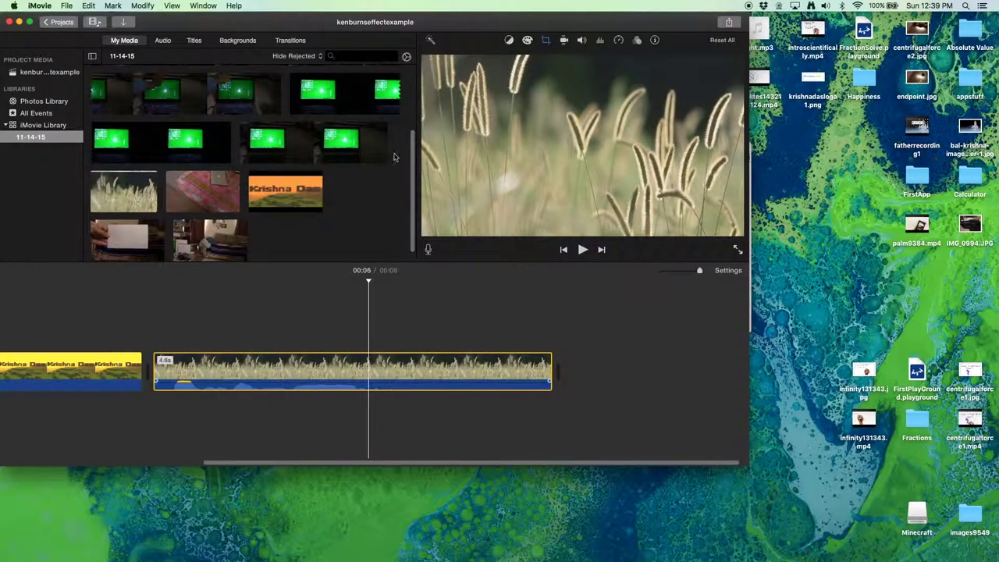
{"action": "left_click", "coordinate": [545, 41]}
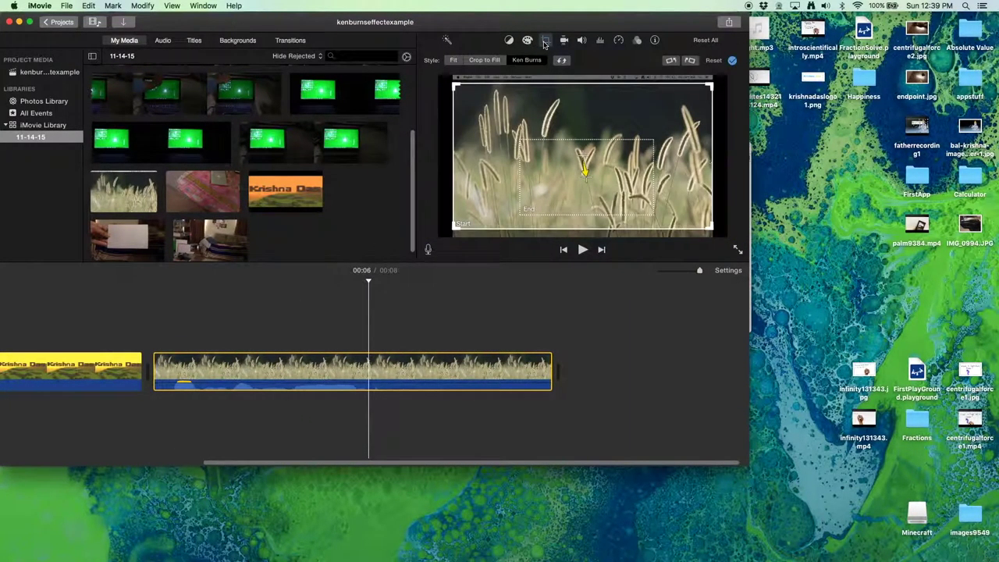
{"action": "left_click", "coordinate": [454, 61]}
Step: Split off a 0.1-second piece just after the grass clip's start
{"action": "left_click", "coordinate": [227, 409]}
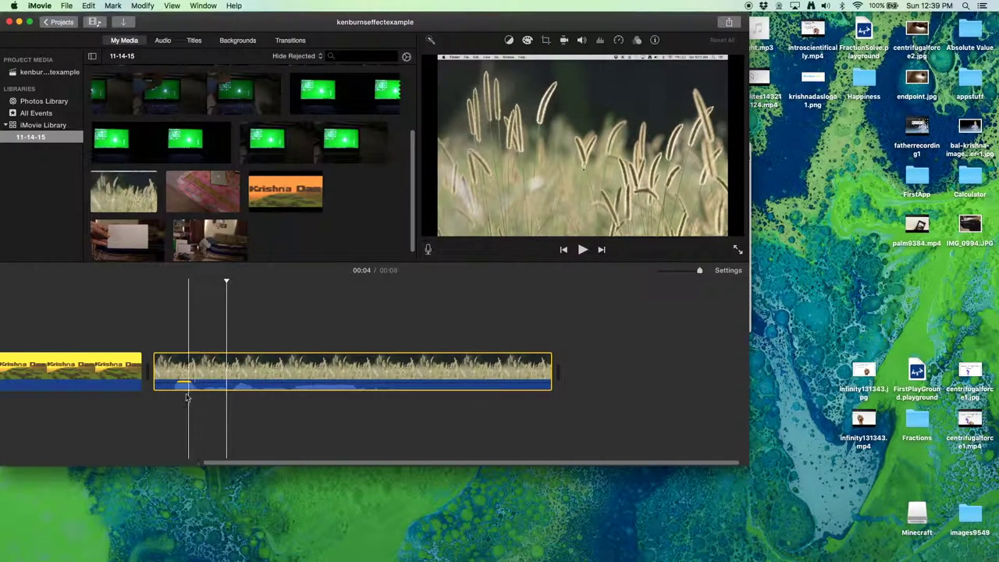
{"action": "left_click", "coordinate": [175, 384]}
{"action": "left_click", "coordinate": [163, 375]}
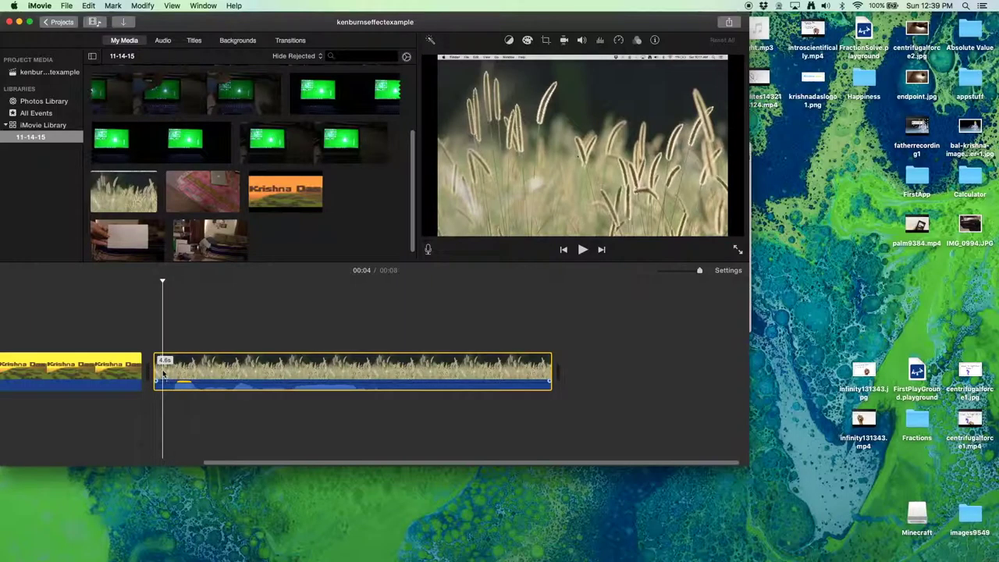
{"action": "key", "text": "super+t"}
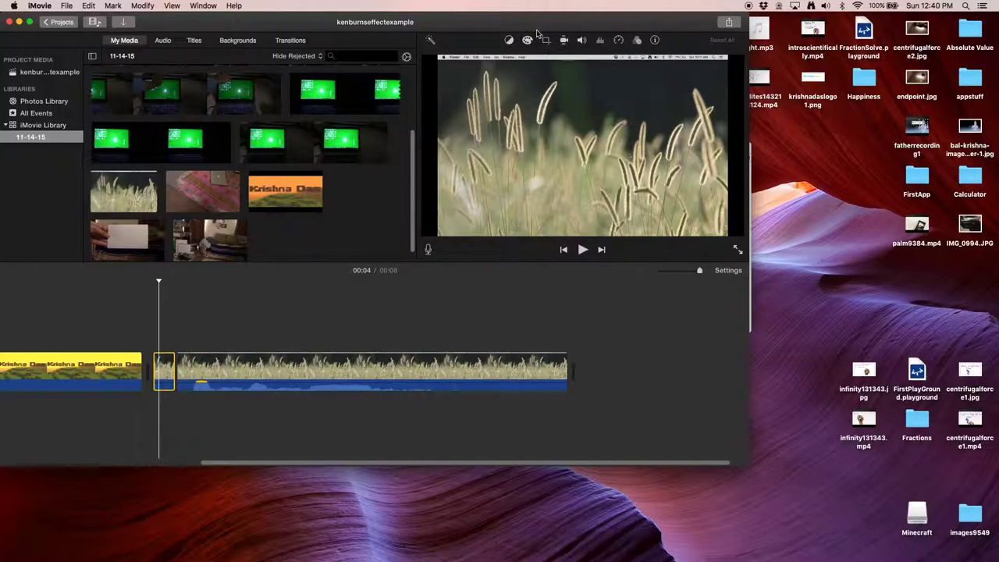
Step: Apply Ken Burns to the short piece, with a small upper-right Start frame
{"action": "left_click", "coordinate": [546, 39]}
{"action": "left_click", "coordinate": [523, 61]}
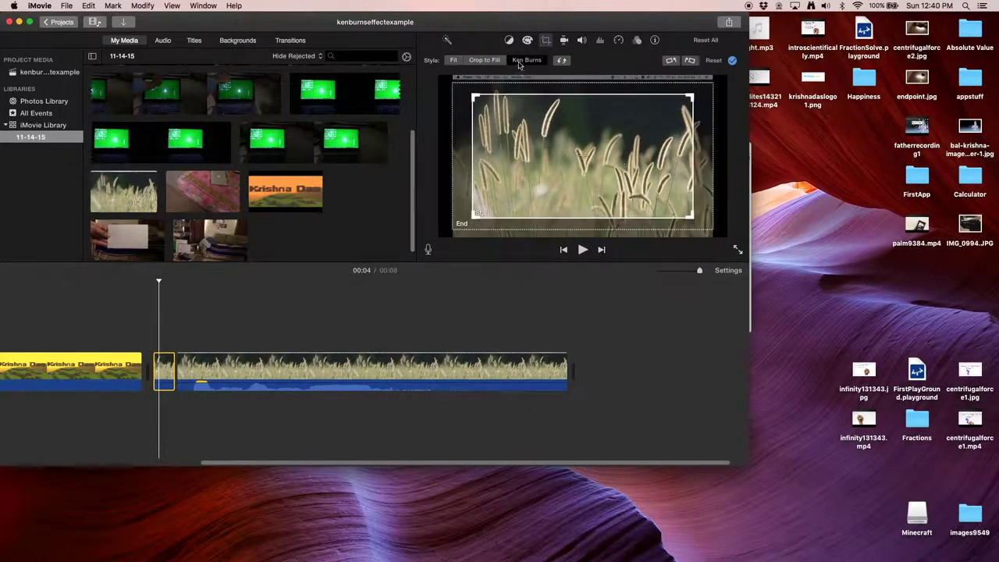
{"action": "left_click_drag", "start_coordinate": [688, 212], "coordinate": [734, 118]}
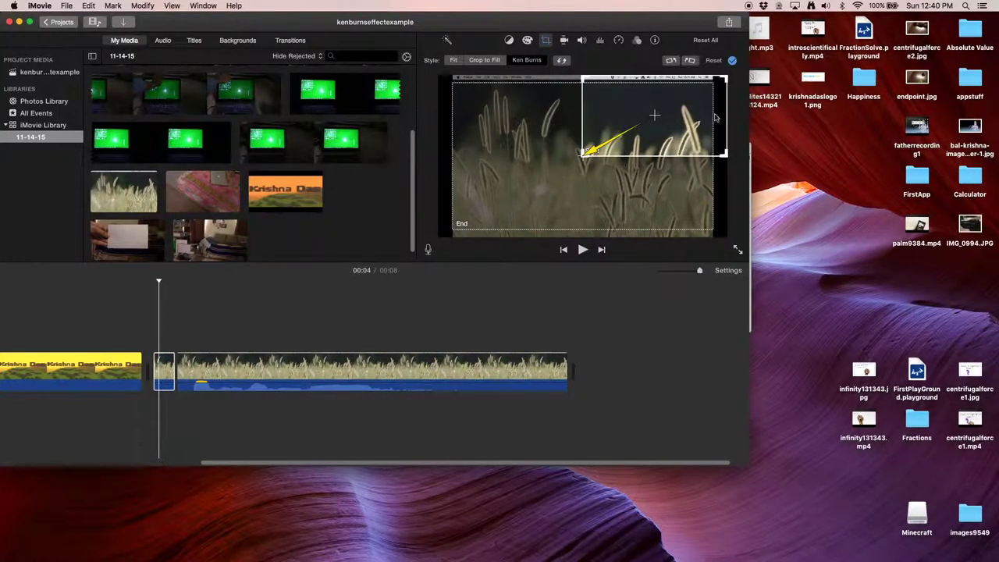
Step: Go back to the short piece's start and preview the motion through to 00:08
{"action": "left_click", "coordinate": [283, 297]}
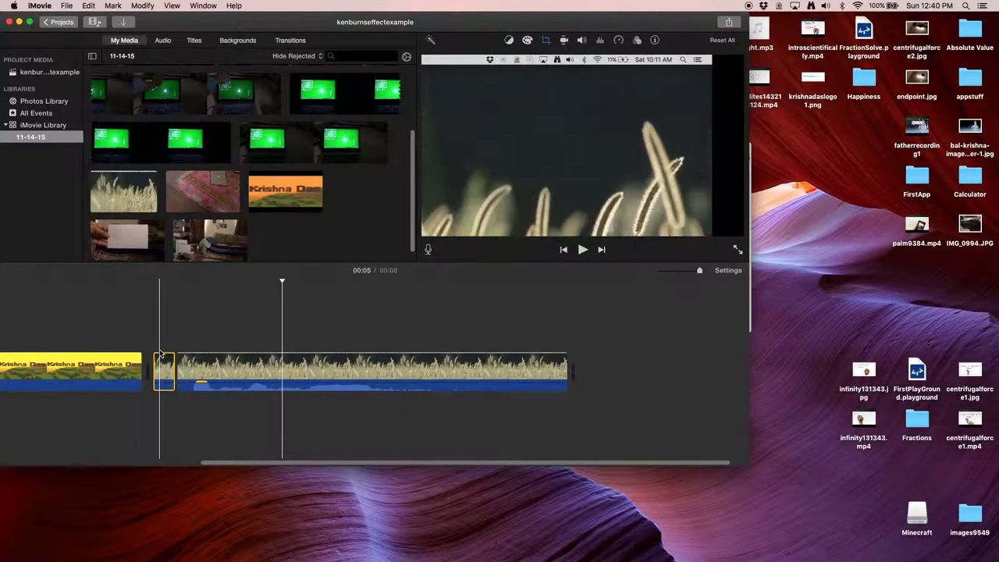
{"action": "left_click", "coordinate": [159, 312]}
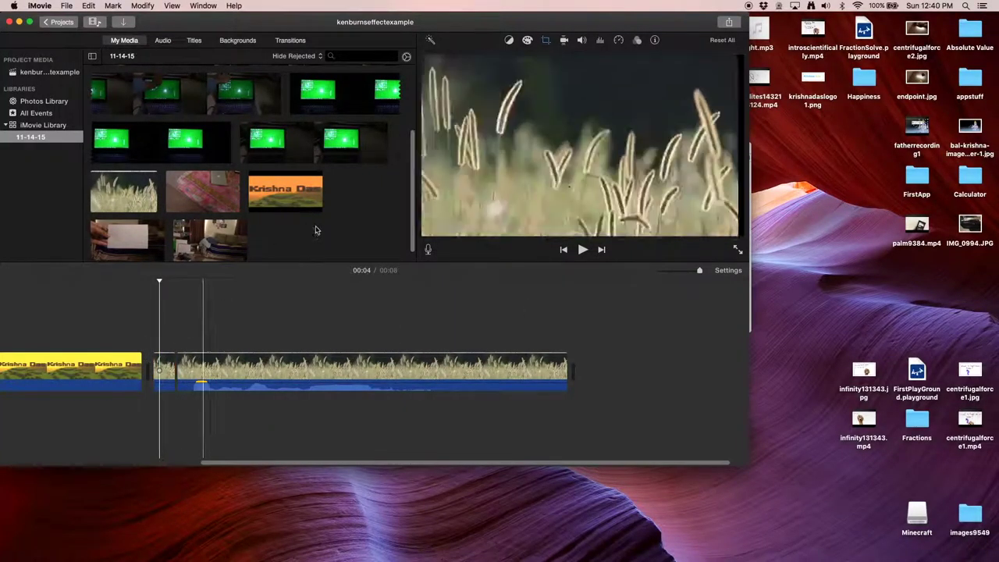
{"action": "left_click", "coordinate": [584, 250]}
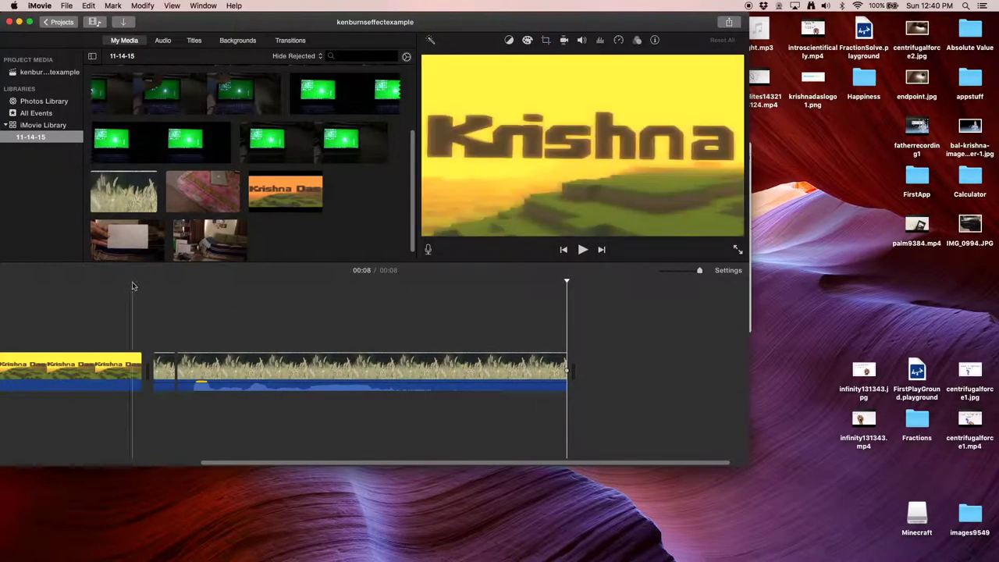
Step: Try lengthening the short opening piece to 0.4s, then undo that and the split
{"action": "left_click", "coordinate": [154, 312]}
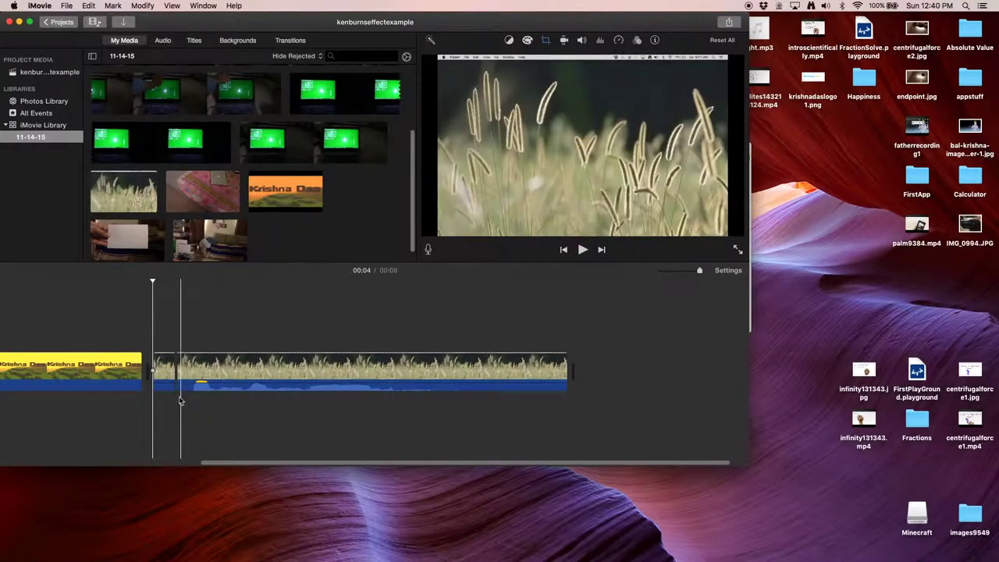
{"action": "left_click_drag", "start_coordinate": [178, 368], "coordinate": [200, 367]}
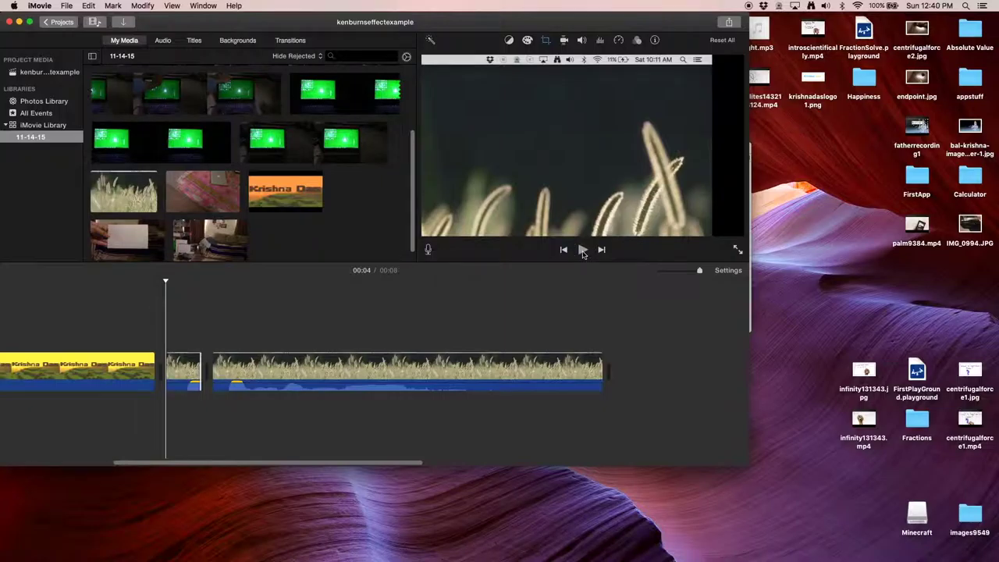
{"action": "left_click", "coordinate": [583, 249]}
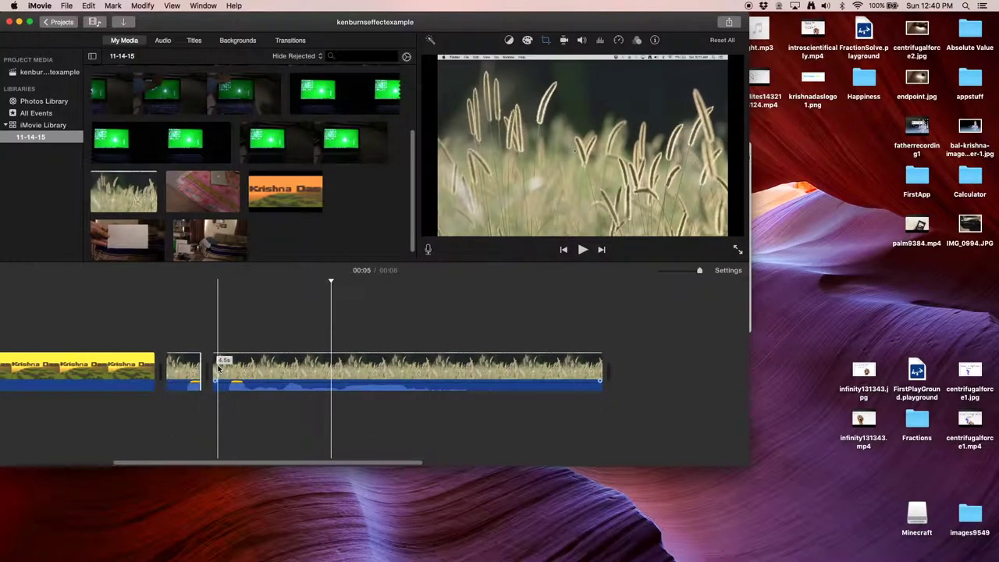
{"action": "key", "text": "super+z"}
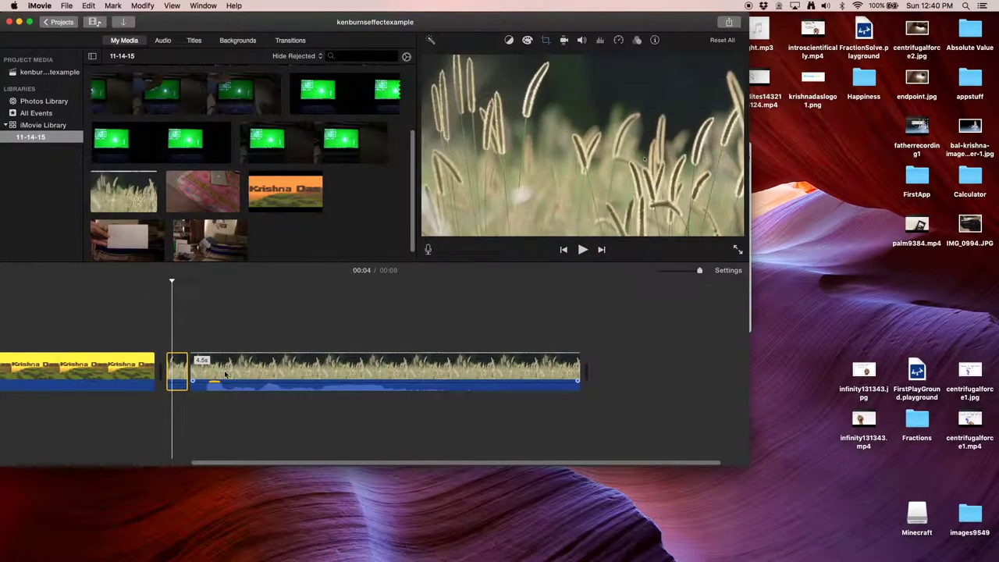
{"action": "left_click", "coordinate": [222, 375]}
{"action": "key", "text": "super+c"}
{"action": "key", "text": "super+z"}
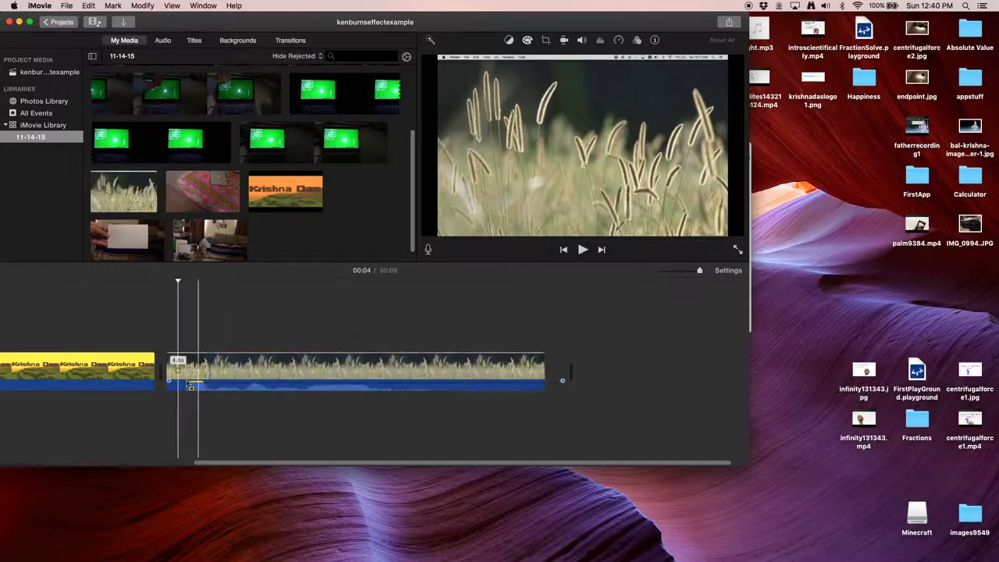
Step: Split the grass clip at a later point and apply Ken Burns to the new opening piece
{"action": "left_click", "coordinate": [195, 373]}
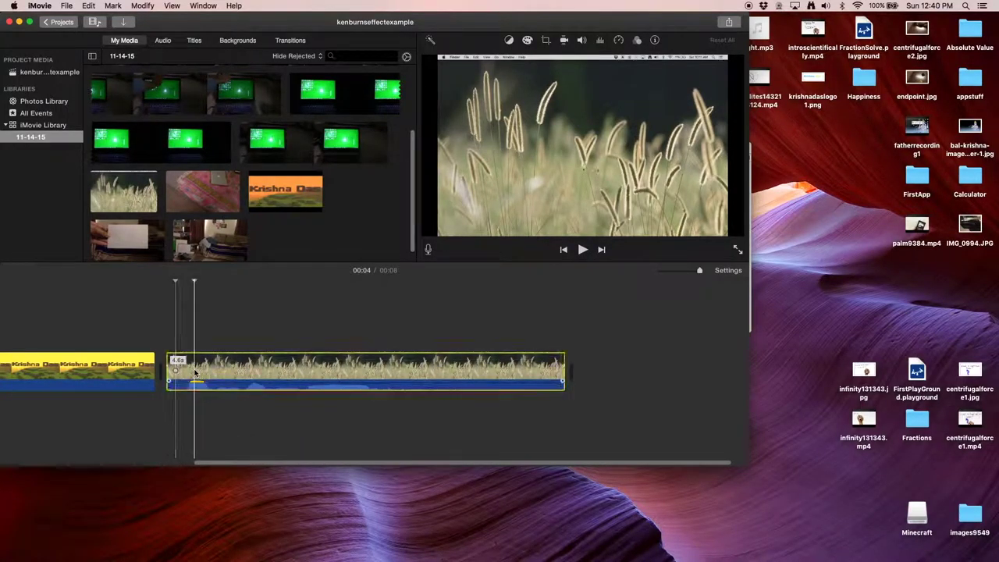
{"action": "left_click", "coordinate": [251, 373]}
{"action": "left_click", "coordinate": [231, 370]}
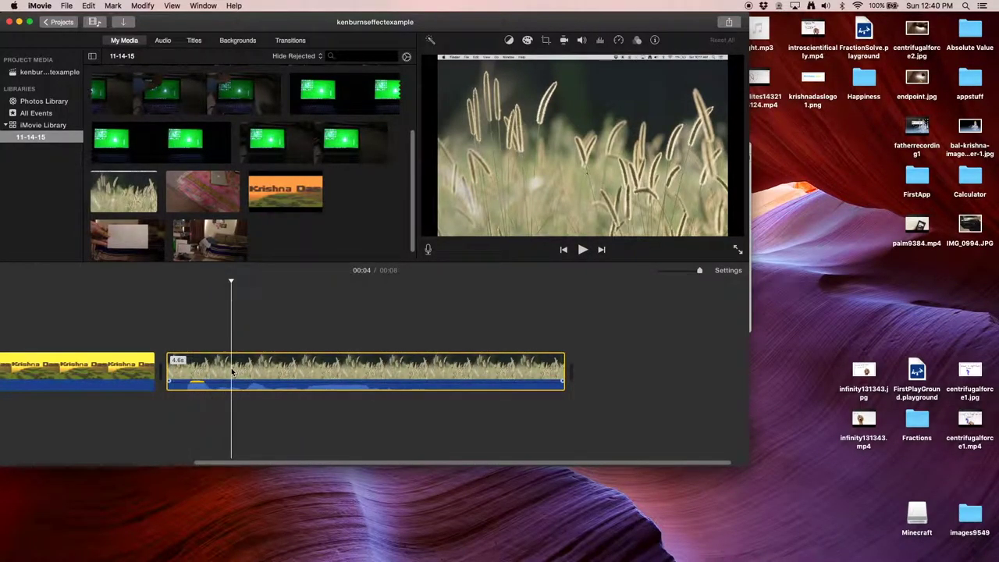
{"action": "key", "text": "super+b"}
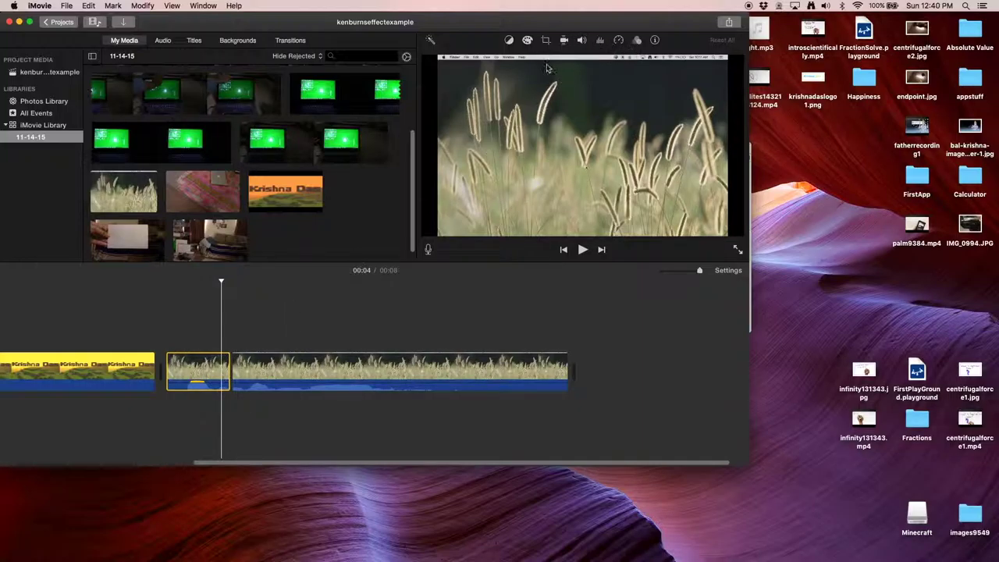
{"action": "left_click", "coordinate": [546, 40]}
{"action": "left_click", "coordinate": [525, 60]}
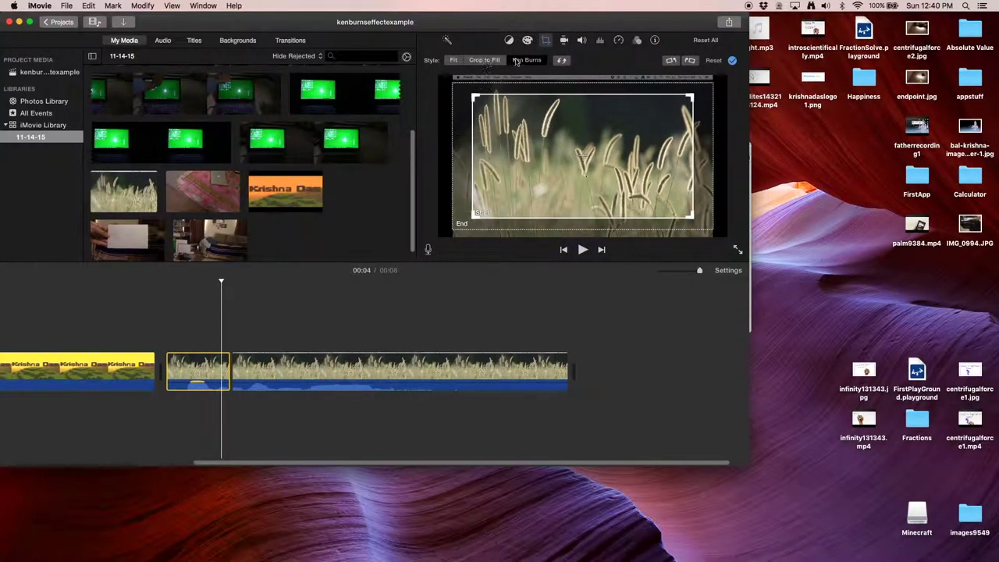
Step: Try Crop to Fill on the clip, resizing the crop area near the upper left
{"action": "left_click", "coordinate": [471, 61]}
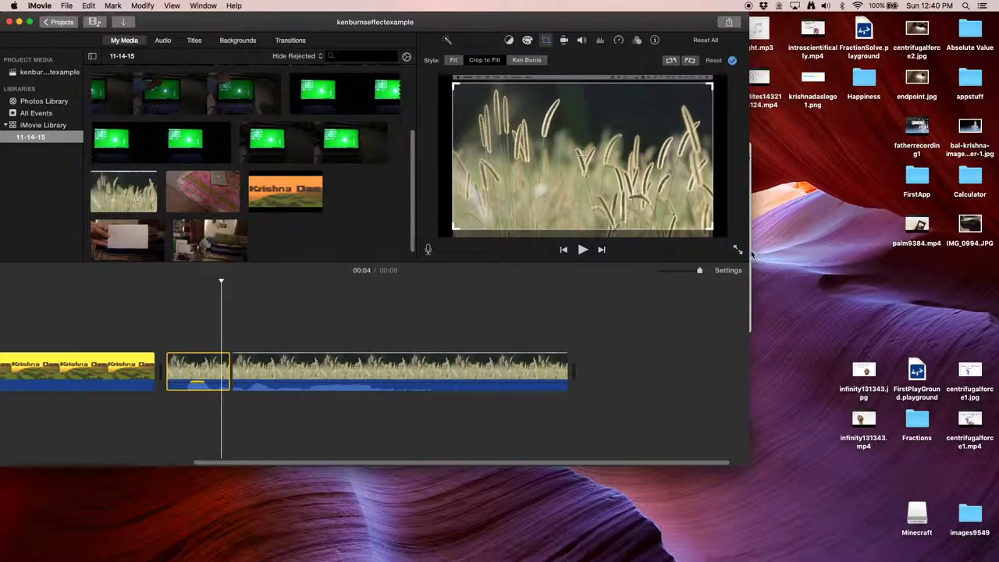
{"action": "left_click_drag", "start_coordinate": [709, 228], "coordinate": [665, 207]}
{"action": "left_click_drag", "start_coordinate": [609, 158], "coordinate": [633, 176]}
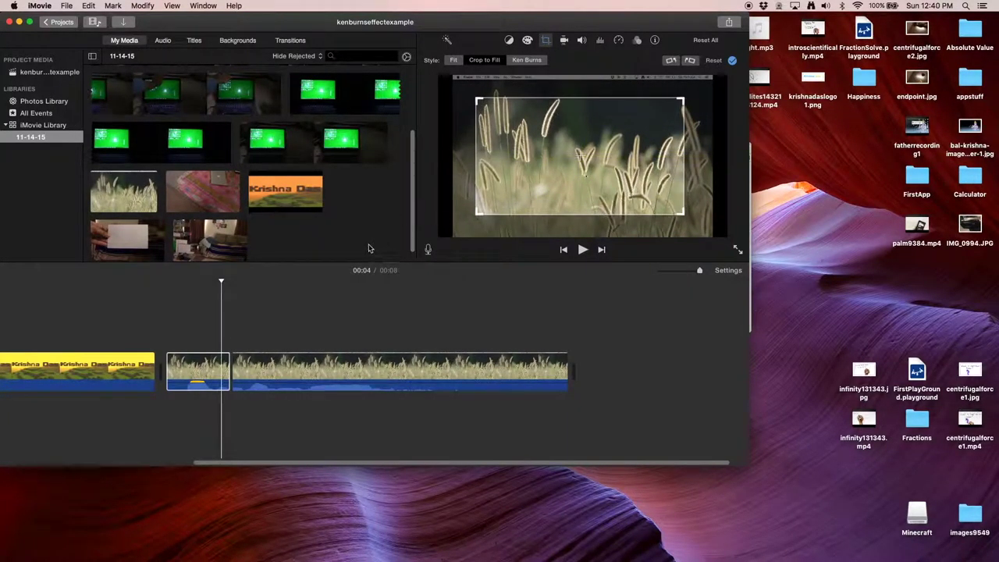
Step: Give the short grass clip Ken Burns with a small upper-left start frame
{"action": "left_click", "coordinate": [176, 361]}
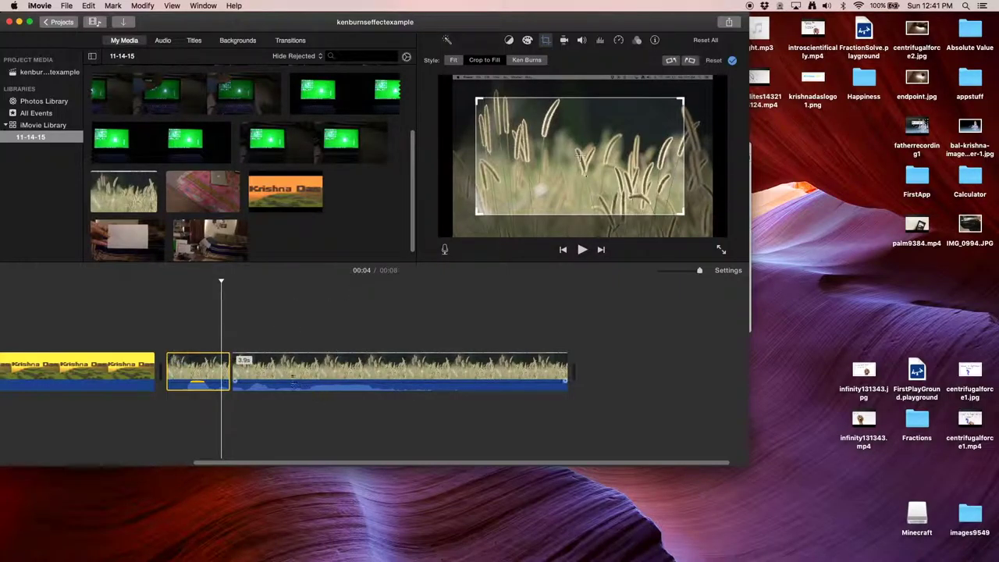
{"action": "left_click", "coordinate": [540, 60]}
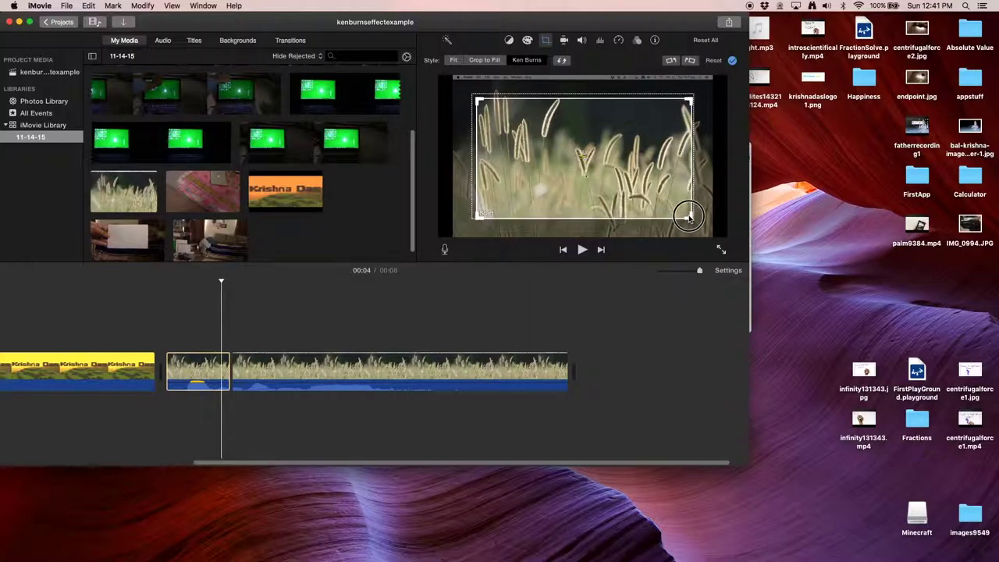
{"action": "mouse_move", "coordinate": [681, 180]}
{"action": "left_mouse_down"}
{"action": "mouse_move", "coordinate": [669, 169]}
{"action": "mouse_move", "coordinate": [676, 175]}
{"action": "left_mouse_up"}
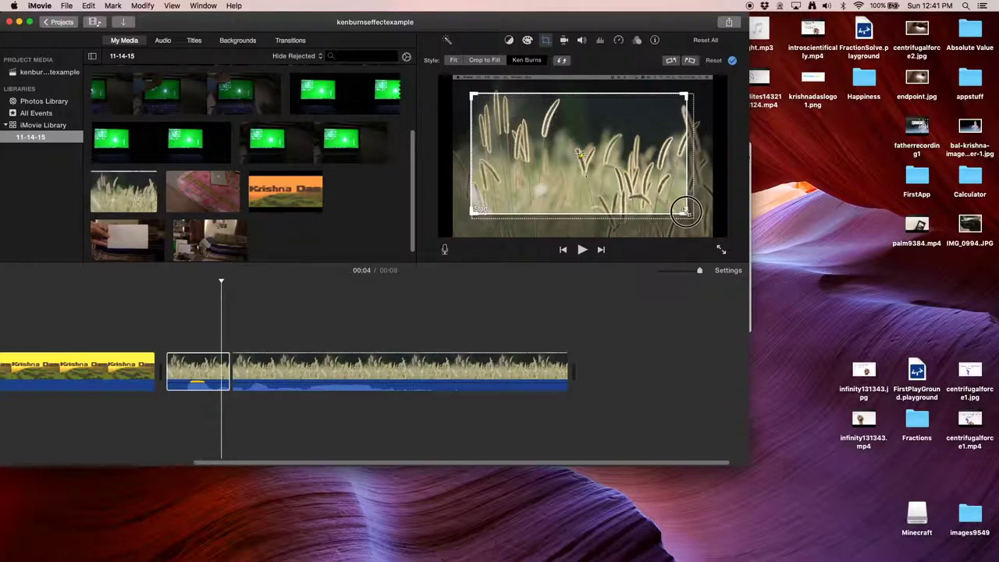
{"action": "left_click_drag", "start_coordinate": [685, 212], "coordinate": [632, 183]}
{"action": "left_click_drag", "start_coordinate": [578, 154], "coordinate": [580, 156]}
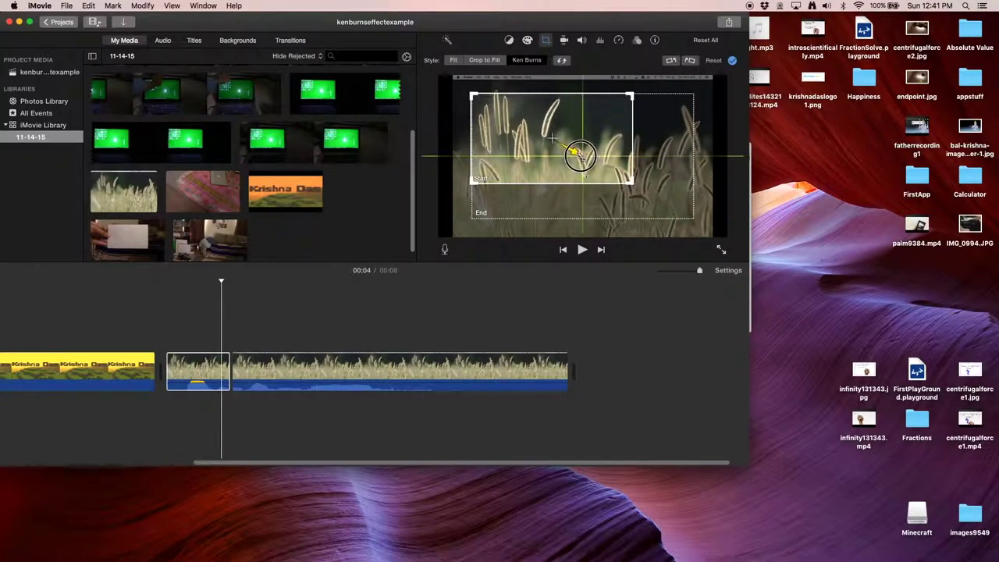
{"action": "left_click_drag", "start_coordinate": [579, 156], "coordinate": [579, 156]}
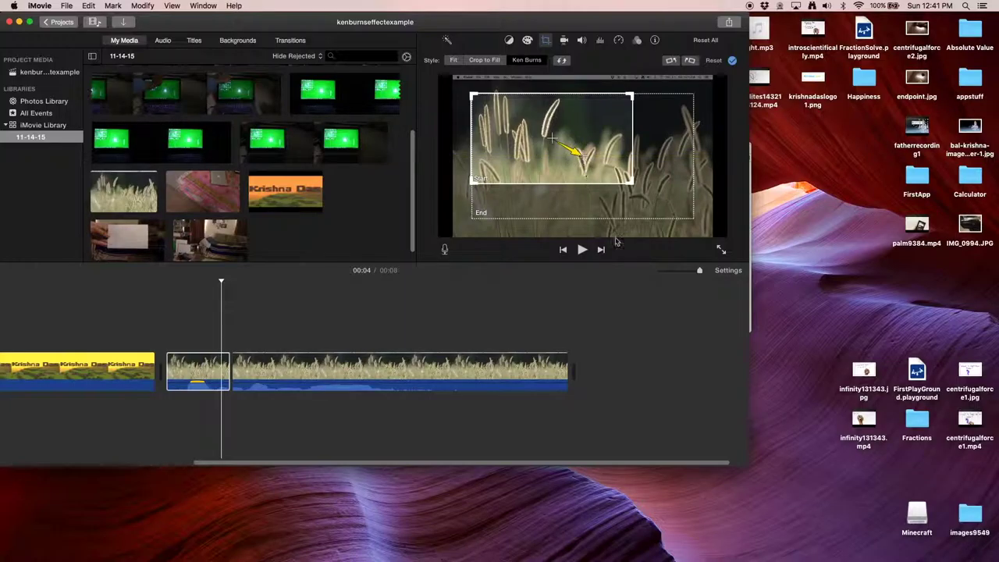
Step: Enlarge the end frame to the full picture and swap start and end so it zooms in
{"action": "left_click", "coordinate": [634, 217]}
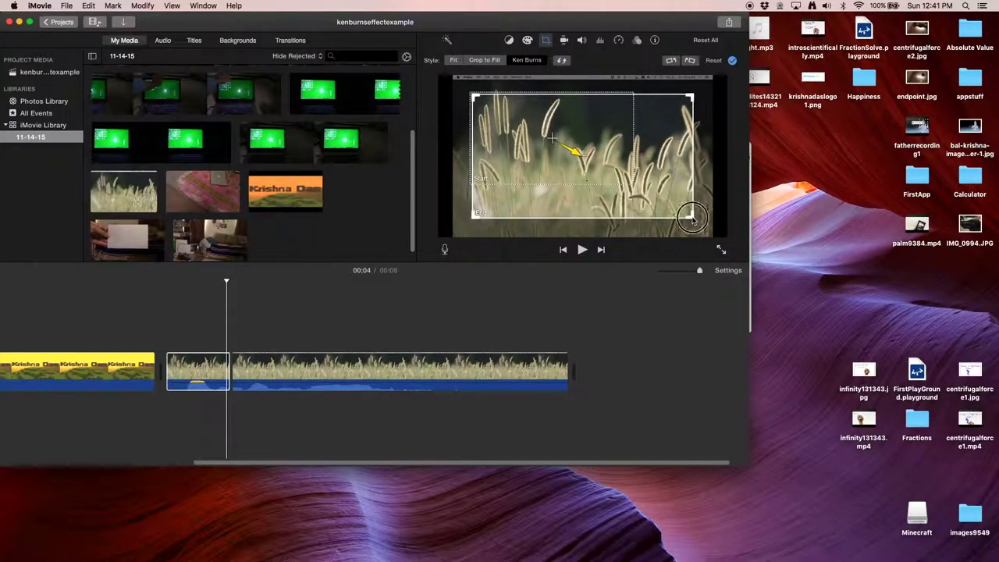
{"action": "left_click_drag", "start_coordinate": [694, 219], "coordinate": [771, 295]}
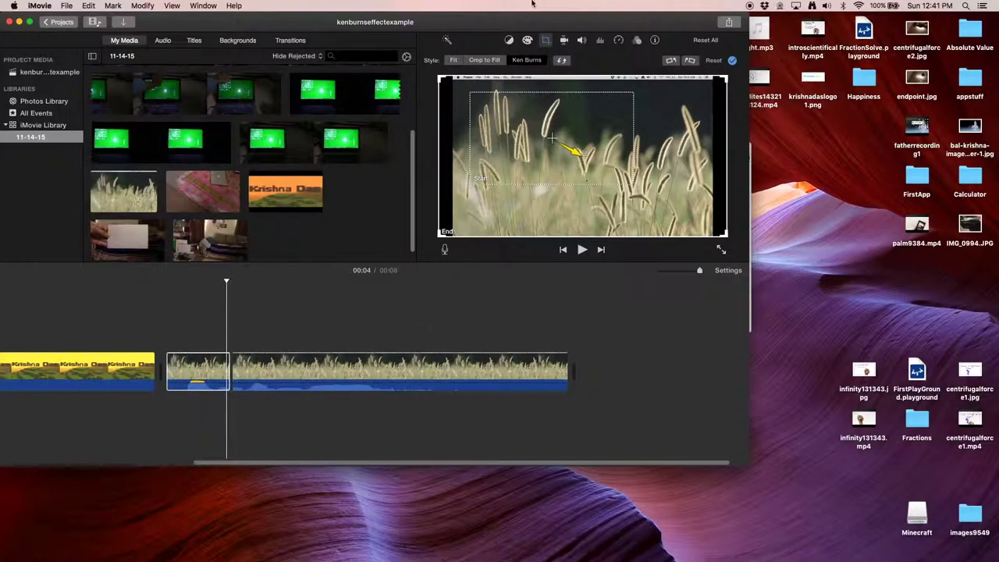
{"action": "left_click", "coordinate": [562, 60]}
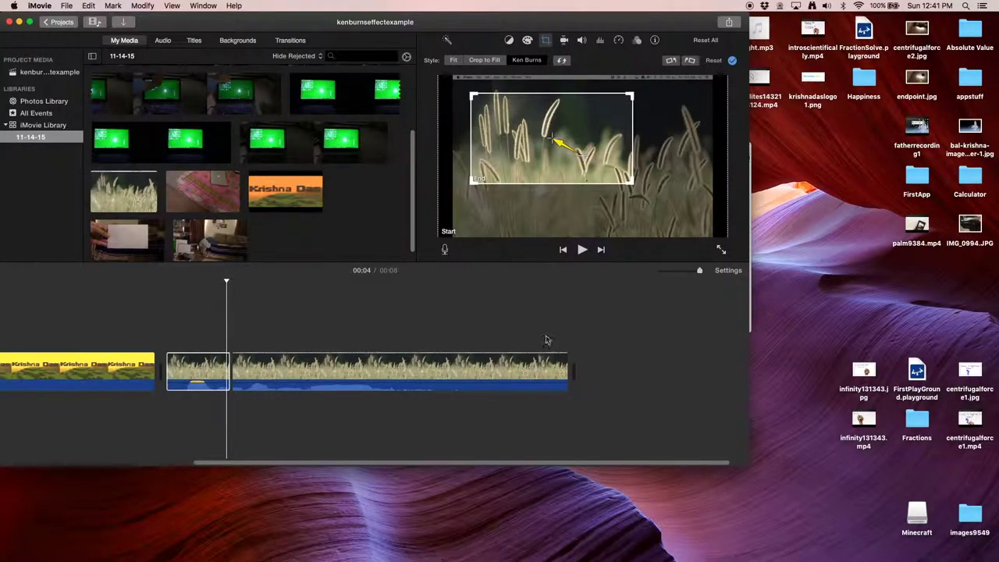
{"action": "left_click", "coordinate": [451, 372]}
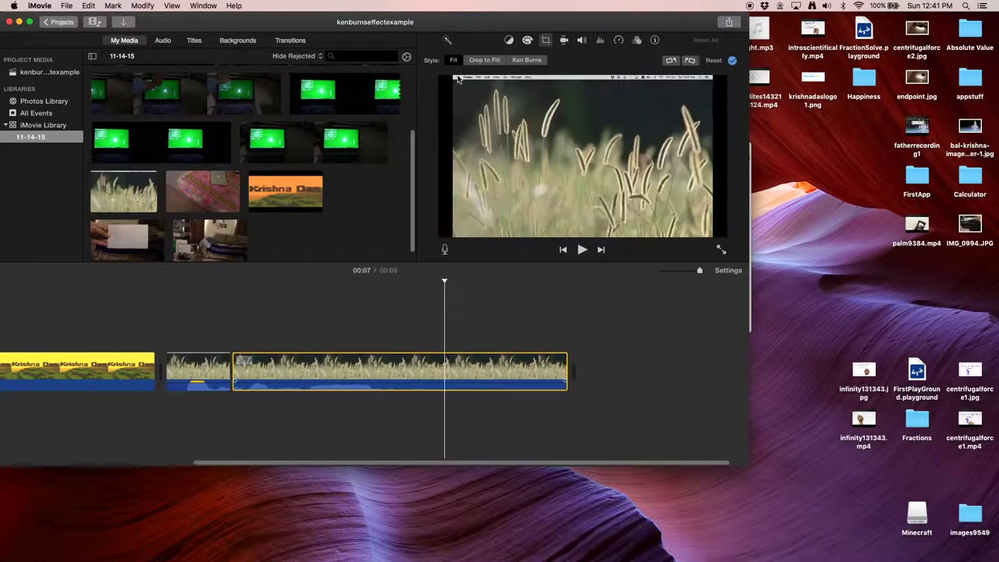
Step: Set the long grass clip to Crop to Fill with a smaller upper-left area, comparing the short clip's frame
{"action": "left_click", "coordinate": [486, 60]}
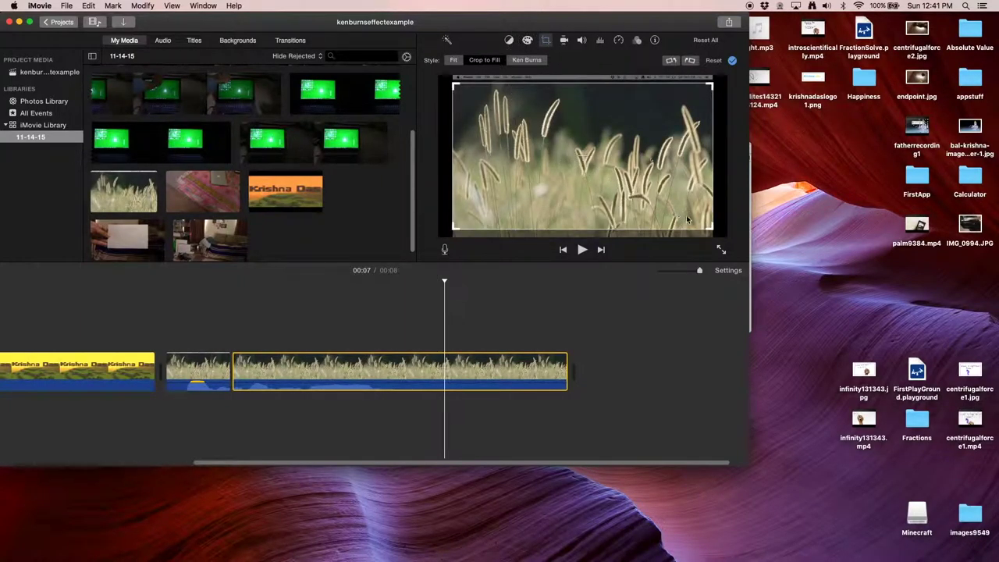
{"action": "left_click_drag", "start_coordinate": [715, 231], "coordinate": [601, 190]}
{"action": "left_click_drag", "start_coordinate": [559, 102], "coordinate": [576, 134]}
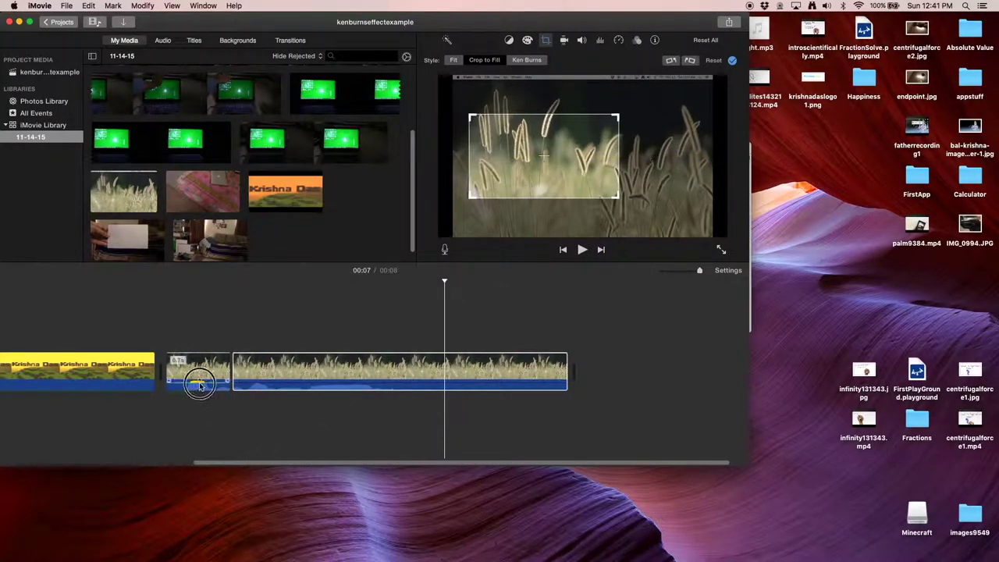
{"action": "left_click", "coordinate": [222, 367]}
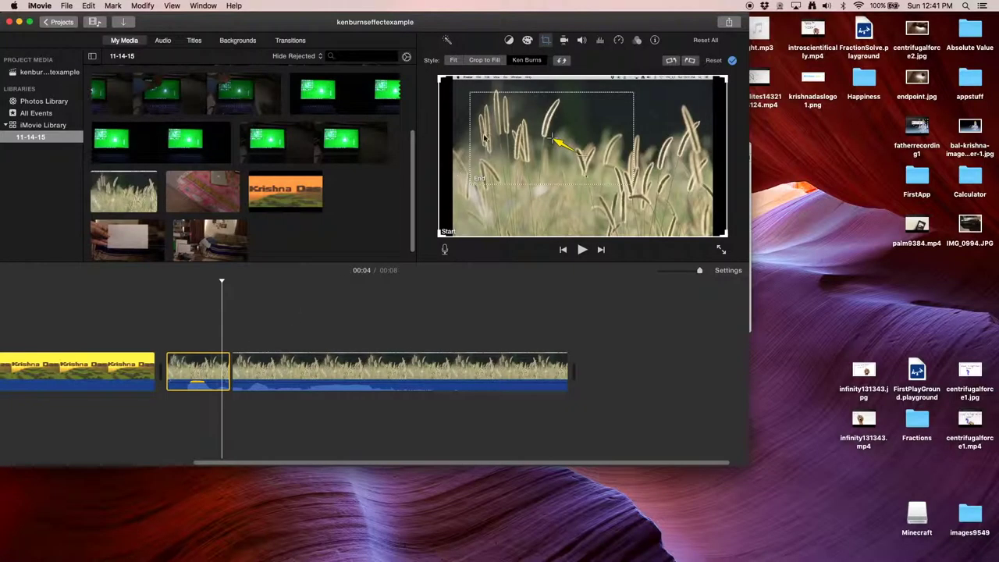
{"action": "mouse_move", "coordinate": [547, 145]}
{"action": "left_mouse_down"}
{"action": "mouse_move", "coordinate": [526, 143]}
{"action": "mouse_move", "coordinate": [541, 129]}
{"action": "mouse_move", "coordinate": [554, 146]}
{"action": "mouse_move", "coordinate": [551, 131]}
{"action": "left_mouse_up"}
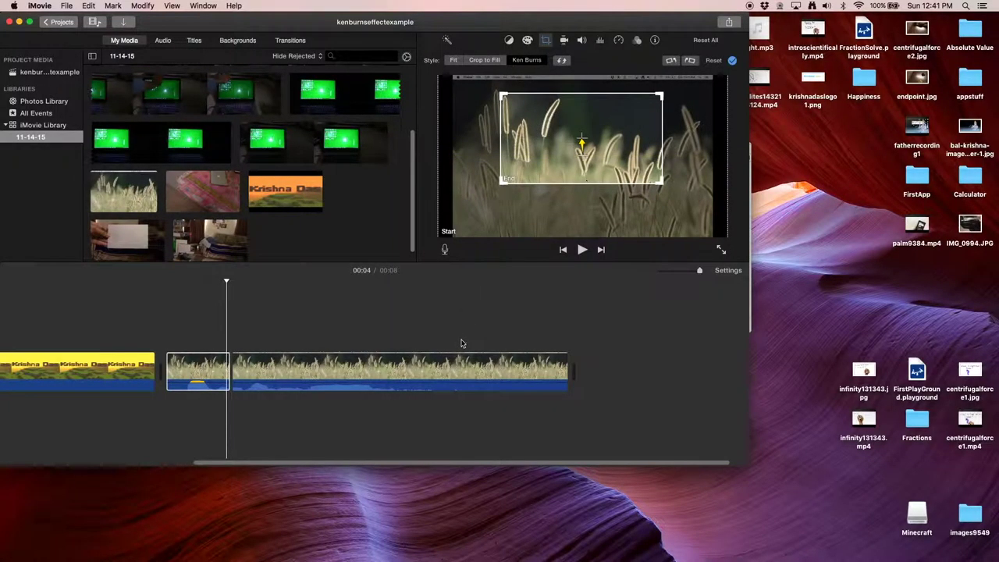
Step: Shift the long grass clip's crop area to the right
{"action": "left_click", "coordinate": [461, 344]}
{"action": "left_click", "coordinate": [544, 39]}
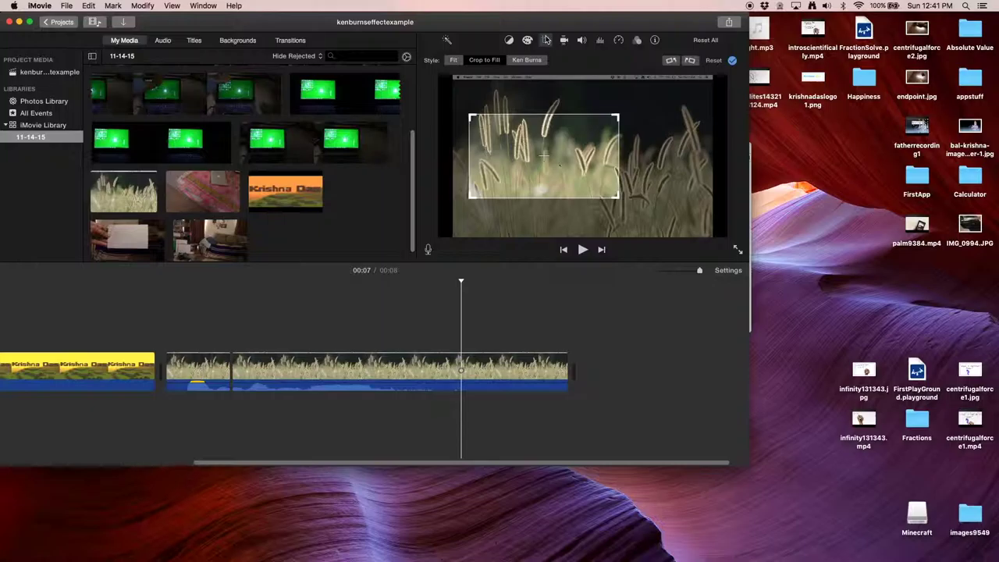
{"action": "left_click_drag", "start_coordinate": [531, 159], "coordinate": [564, 160]}
Step: Lower the short clip's end frame slightly and move the long clip's crop to match
{"action": "left_click", "coordinate": [199, 366]}
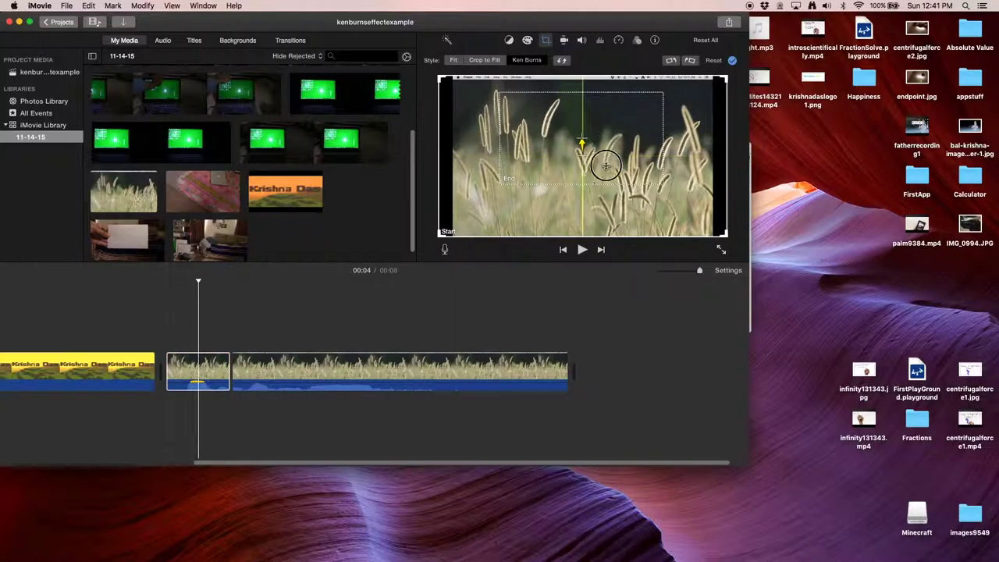
{"action": "left_click_drag", "start_coordinate": [601, 111], "coordinate": [605, 149]}
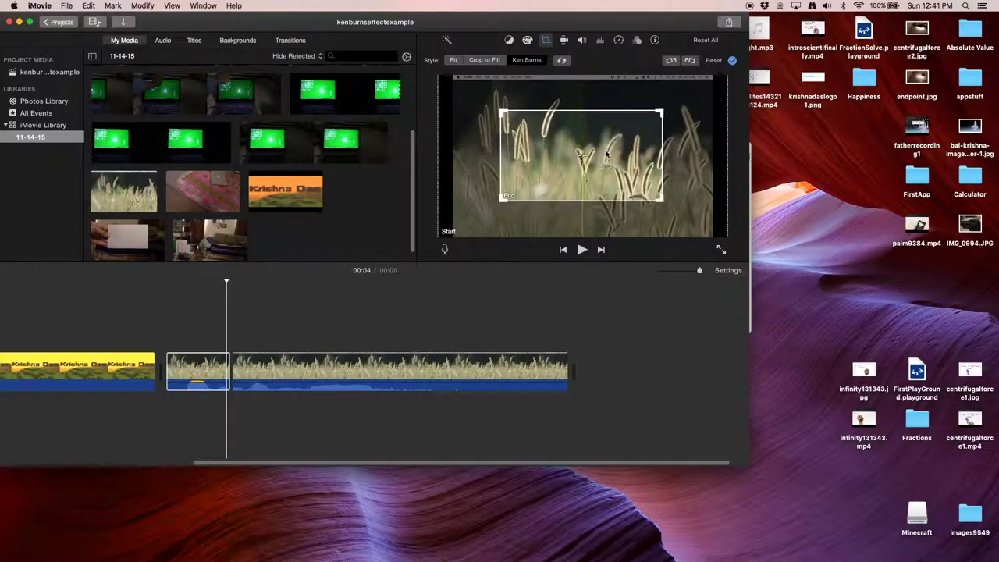
{"action": "left_click", "coordinate": [359, 376]}
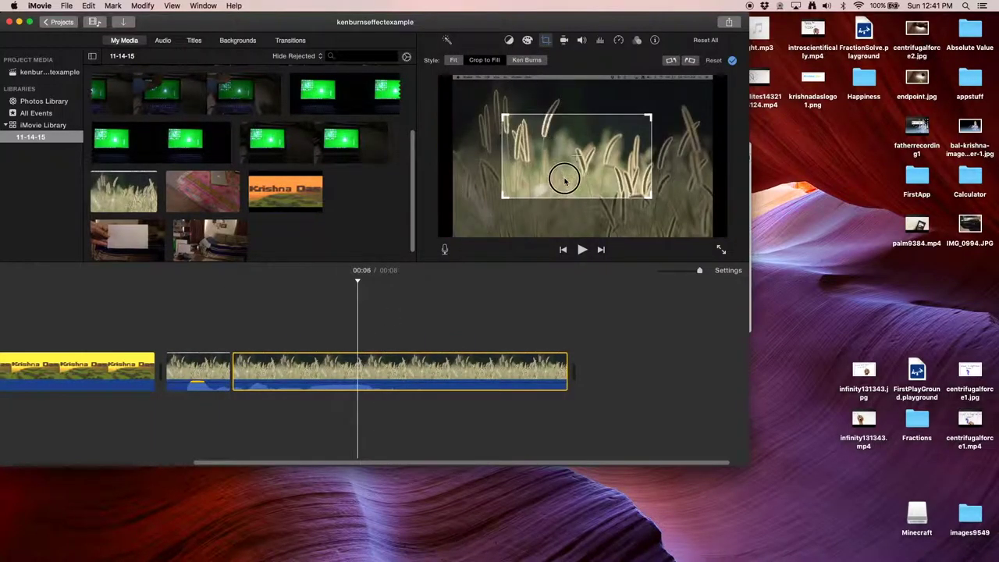
{"action": "mouse_move", "coordinate": [565, 172]}
{"action": "left_mouse_down"}
{"action": "mouse_move", "coordinate": [579, 182]}
{"action": "mouse_move", "coordinate": [570, 186]}
{"action": "left_mouse_up"}
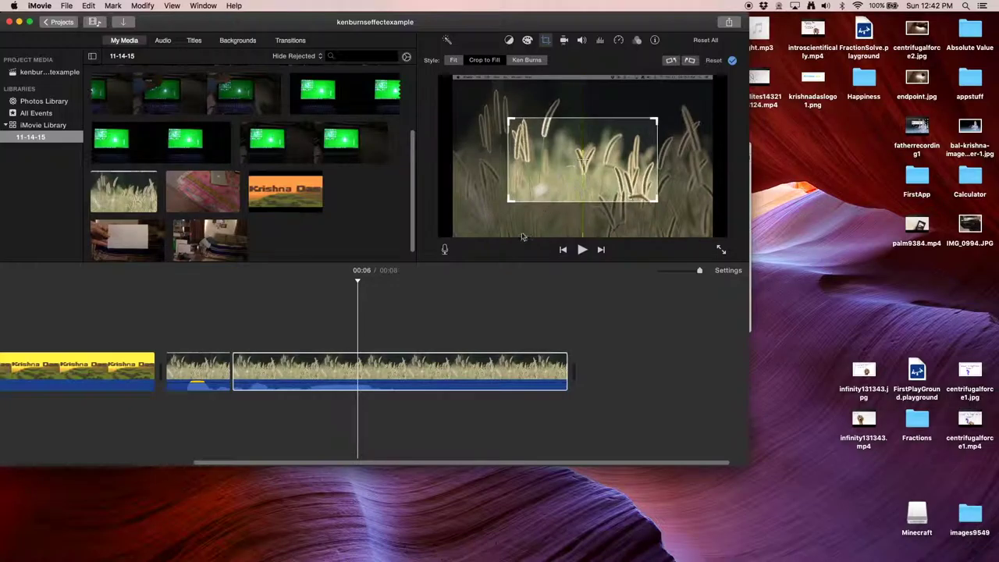
{"action": "left_click", "coordinate": [205, 413]}
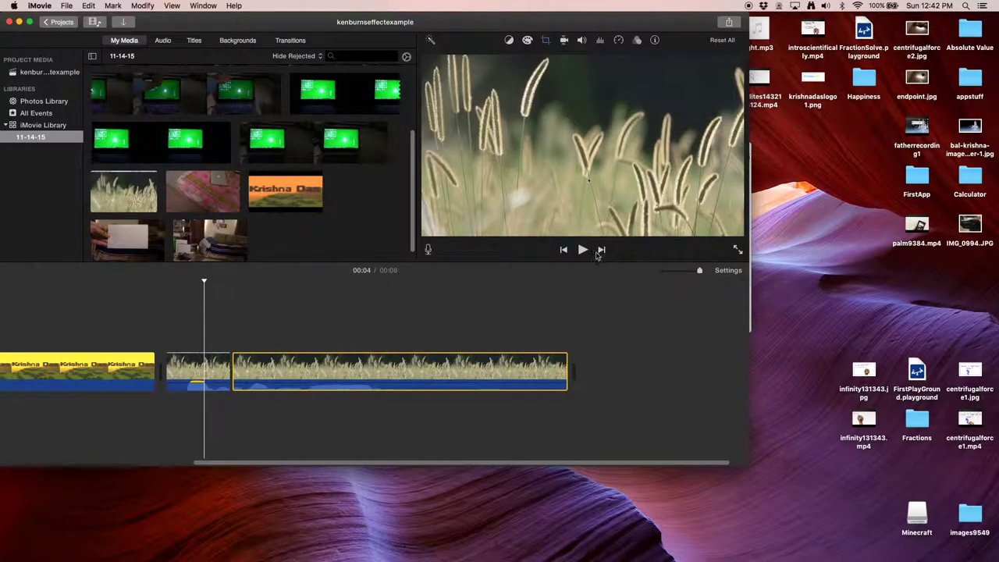
{"action": "left_click", "coordinate": [583, 250]}
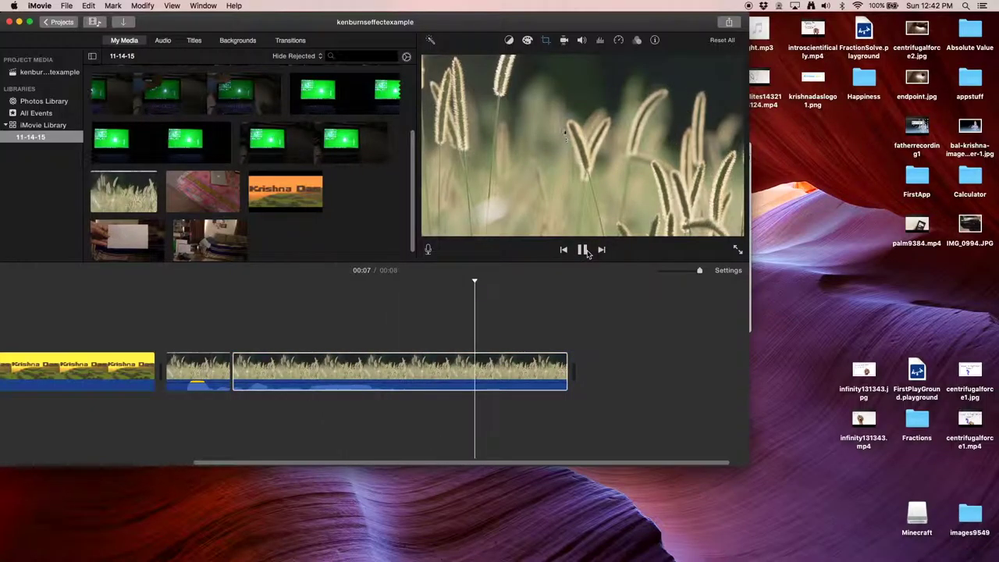
{"action": "left_click", "coordinate": [584, 251]}
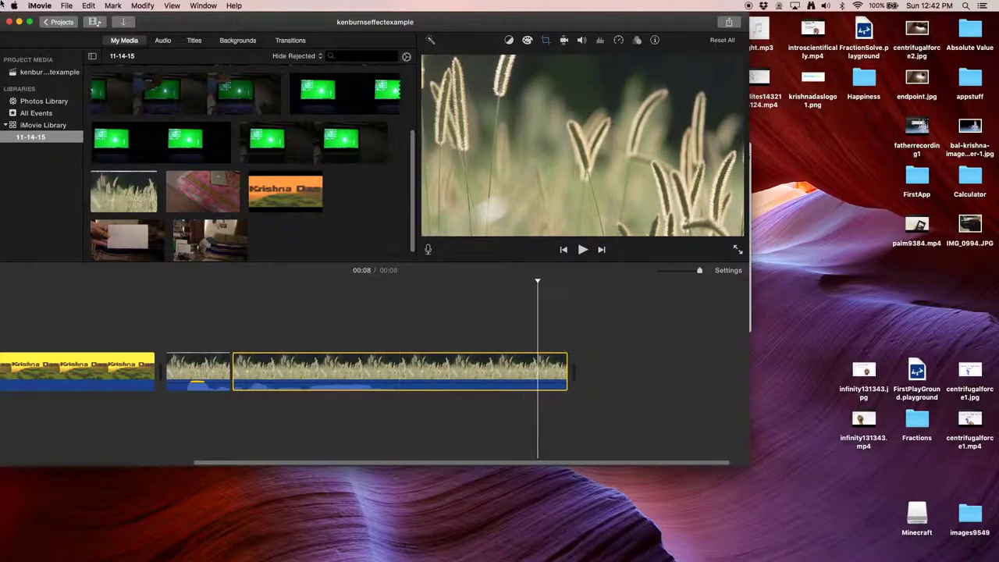
{"action": "left_click", "coordinate": [234, 6]}
{"action": "type", "text": "pre"}
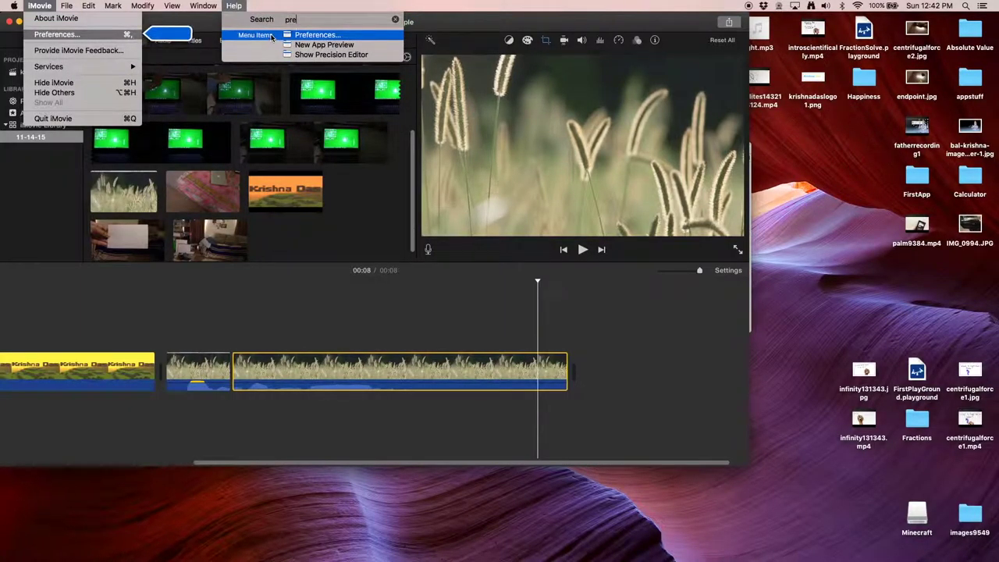
{"action": "left_click", "coordinate": [275, 35]}
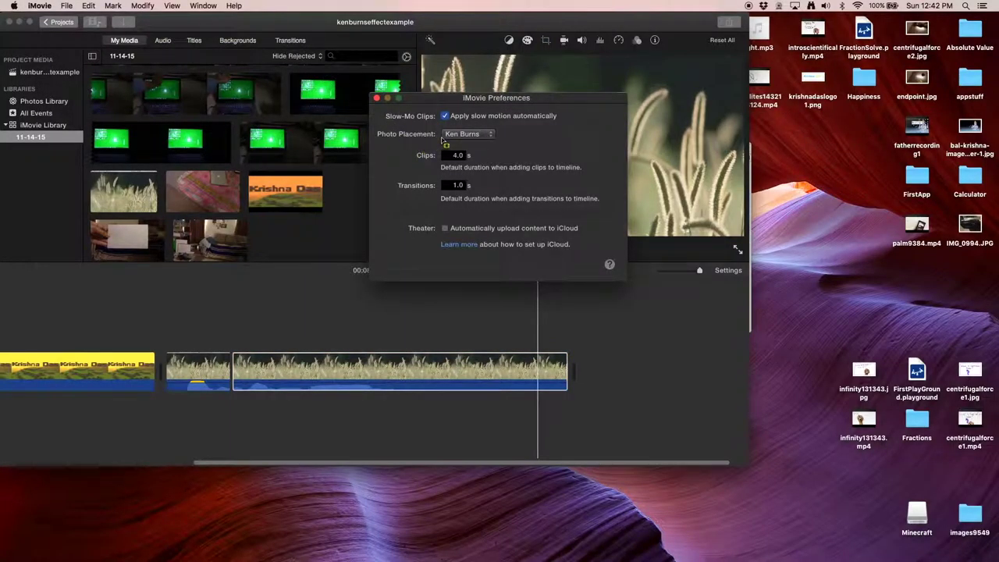
{"action": "left_click", "coordinate": [447, 135]}
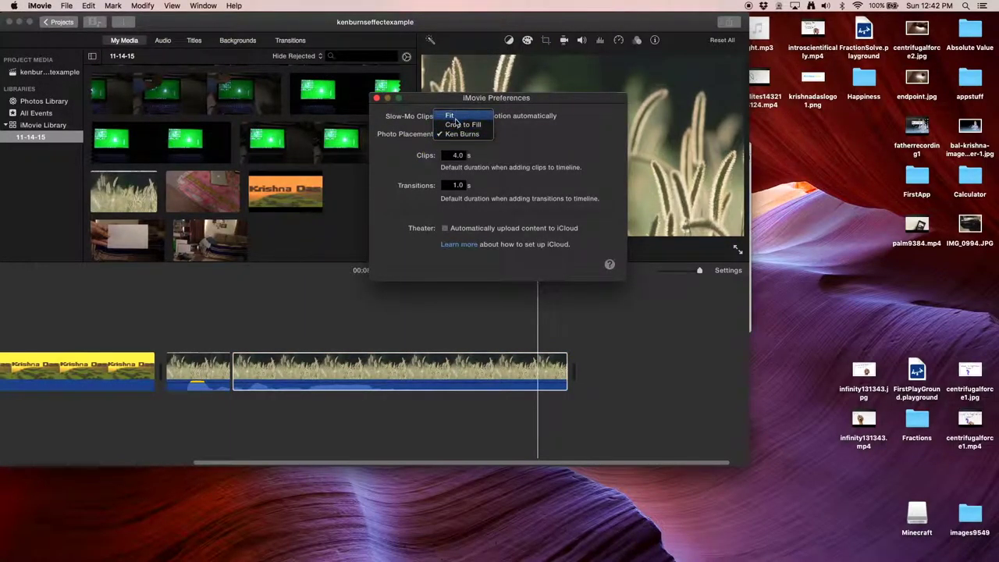
{"action": "left_click", "coordinate": [456, 125]}
{"action": "left_click", "coordinate": [458, 134]}
{"action": "left_click", "coordinate": [458, 133]}
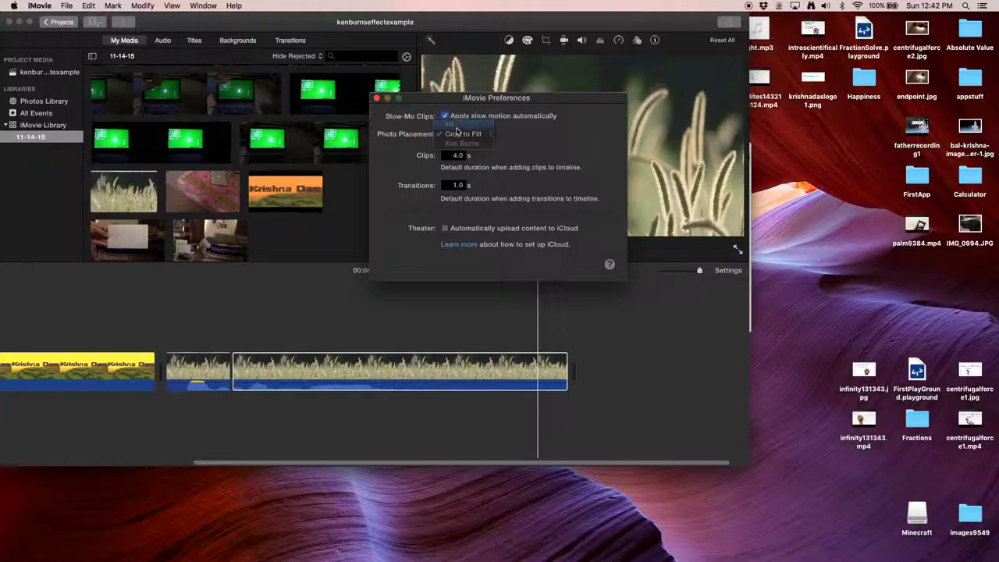
{"action": "left_click", "coordinate": [459, 143]}
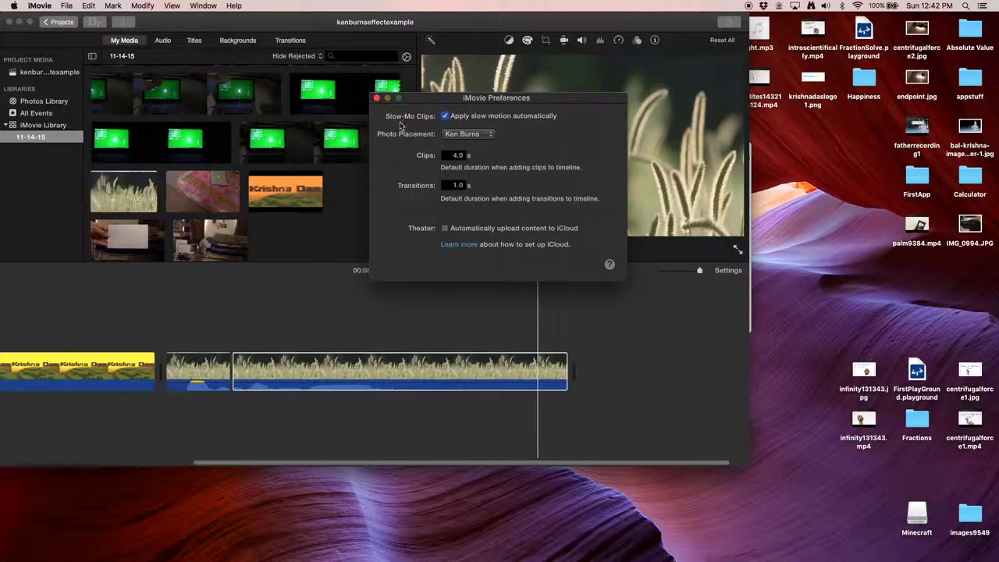
{"action": "left_click", "coordinate": [377, 99]}
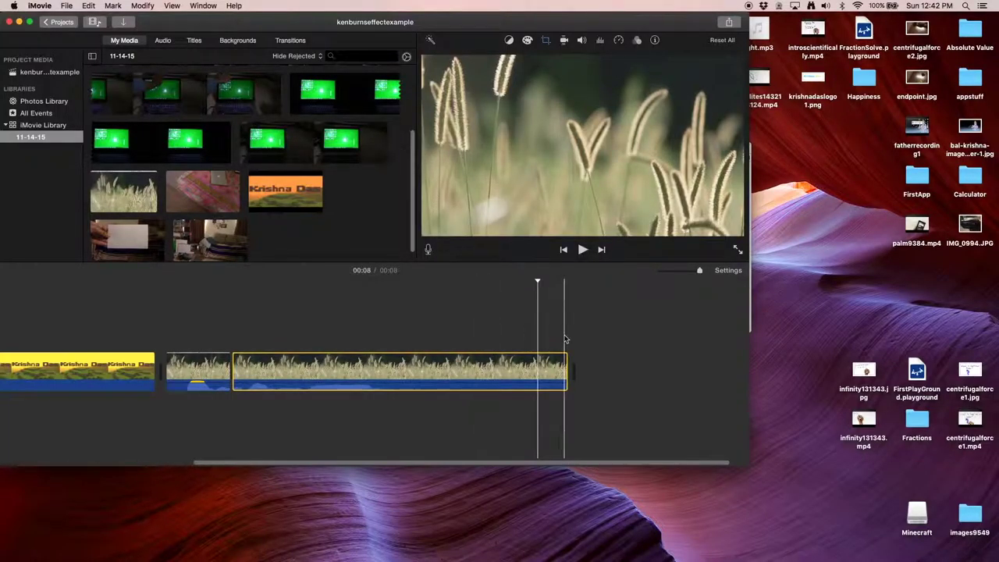